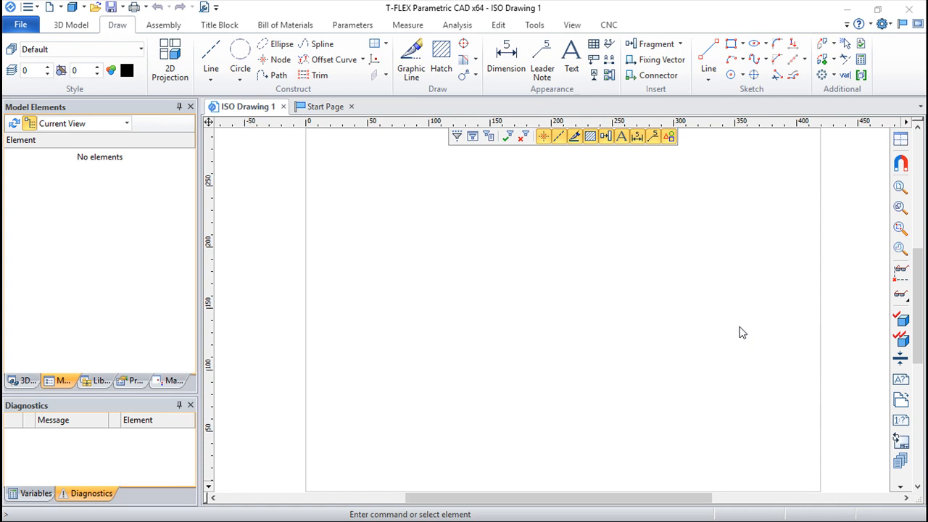
Open the system options and examine the User settings, including the description of the Name option
click(890, 26)
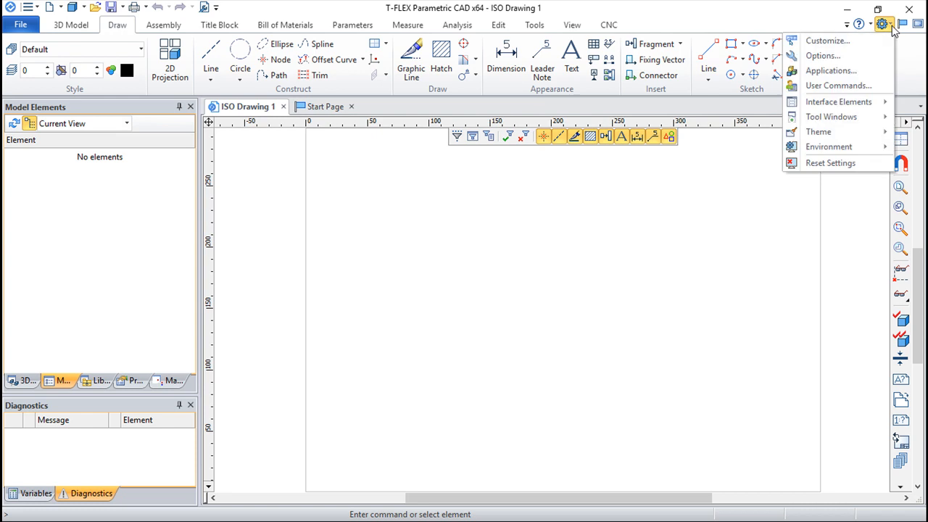
click(831, 58)
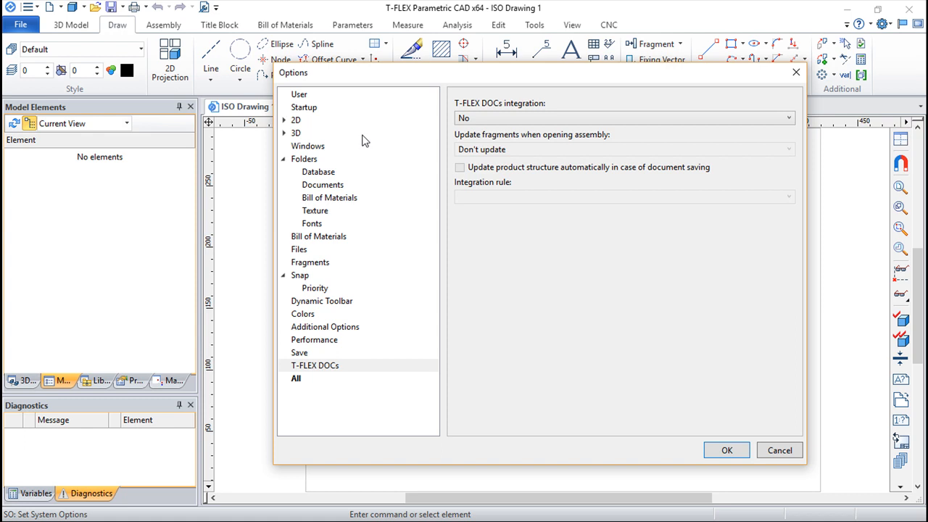
click(303, 97)
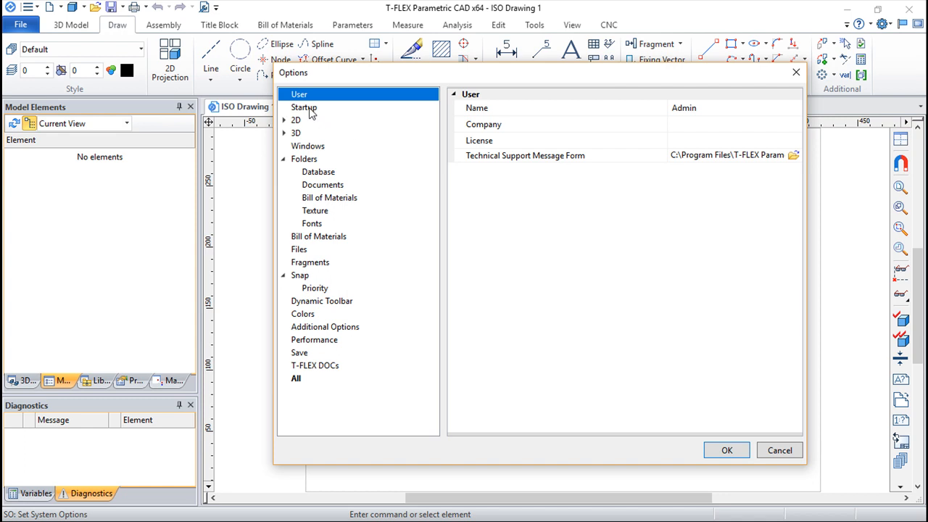
click(310, 110)
click(314, 100)
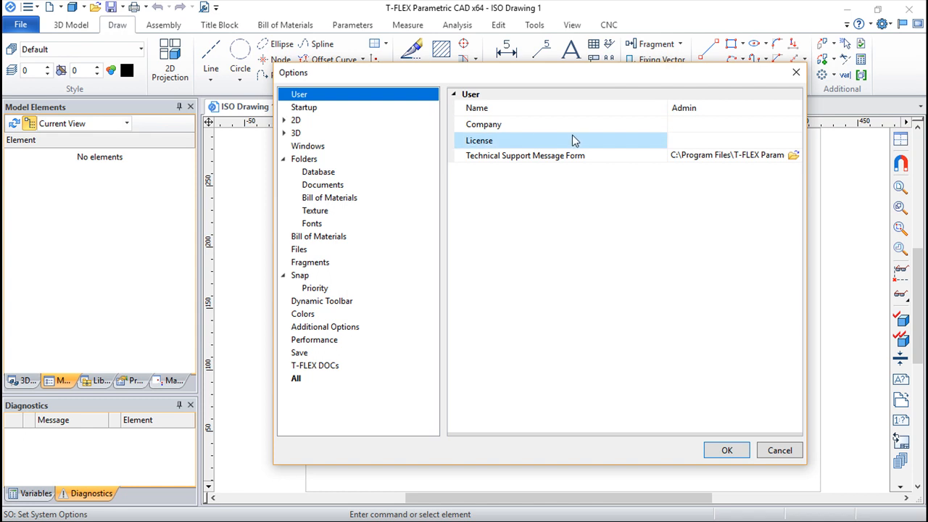
click(491, 110)
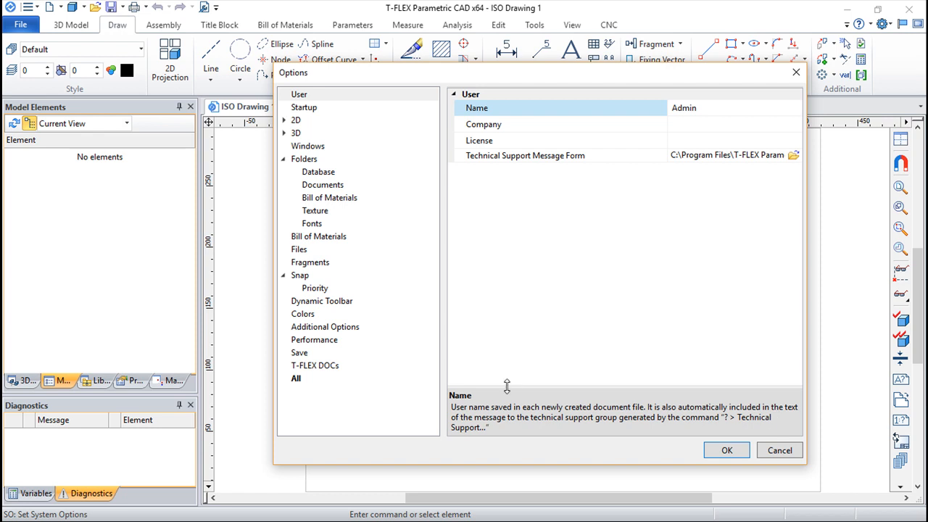
click(327, 95)
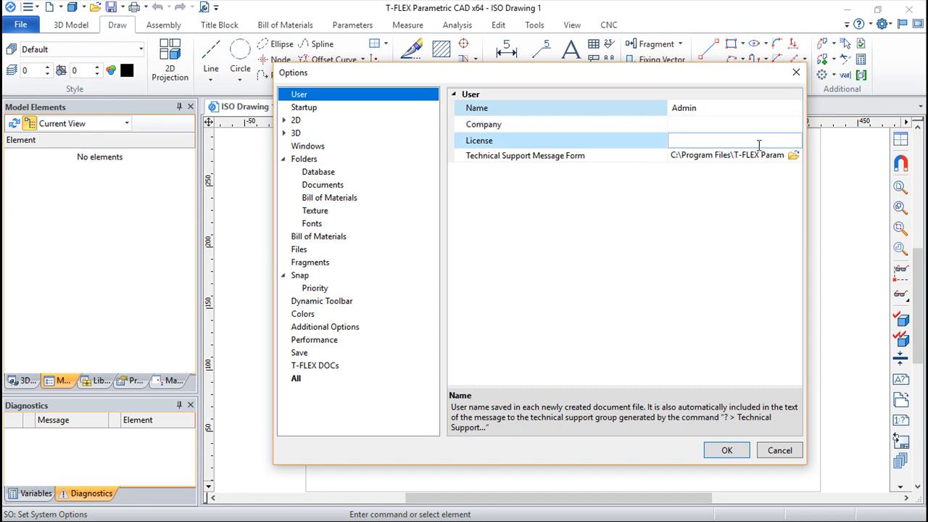
Review the Startup options, close them without saving, and look at the recent documents list on the Start Page
click(306, 110)
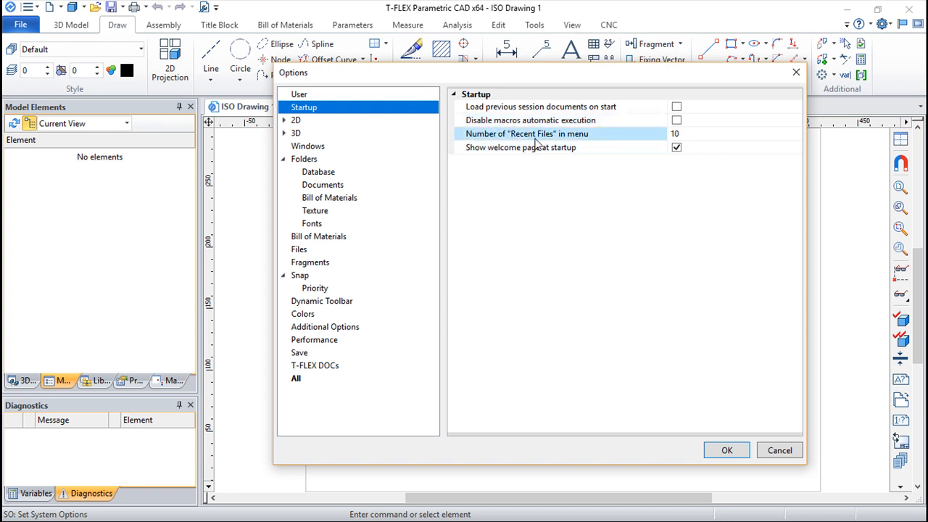
mouse_move(578, 78)
mouse_down()
mouse_move(574, 133)
mouse_move(550, 196)
mouse_move(611, 151)
mouse_move(603, 144)
mouse_move(636, 104)
mouse_move(622, 70)
mouse_up()
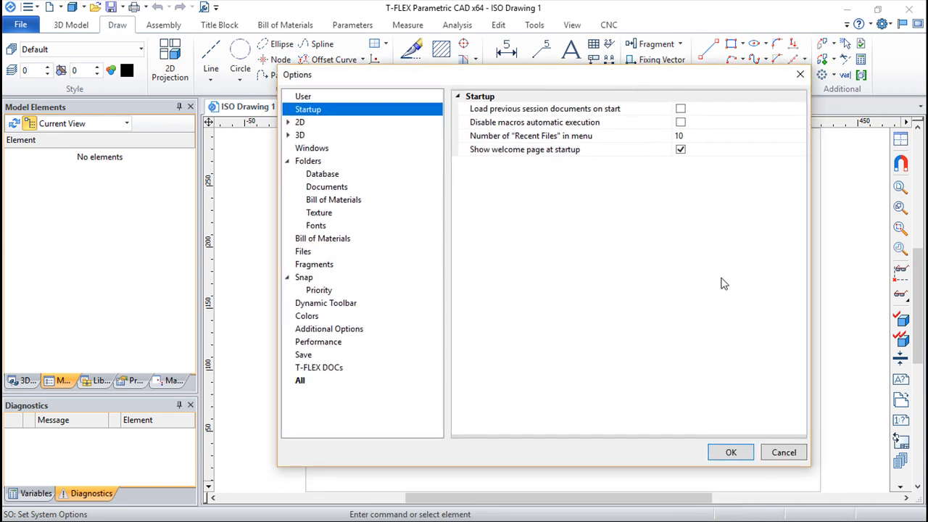
click(794, 454)
click(324, 107)
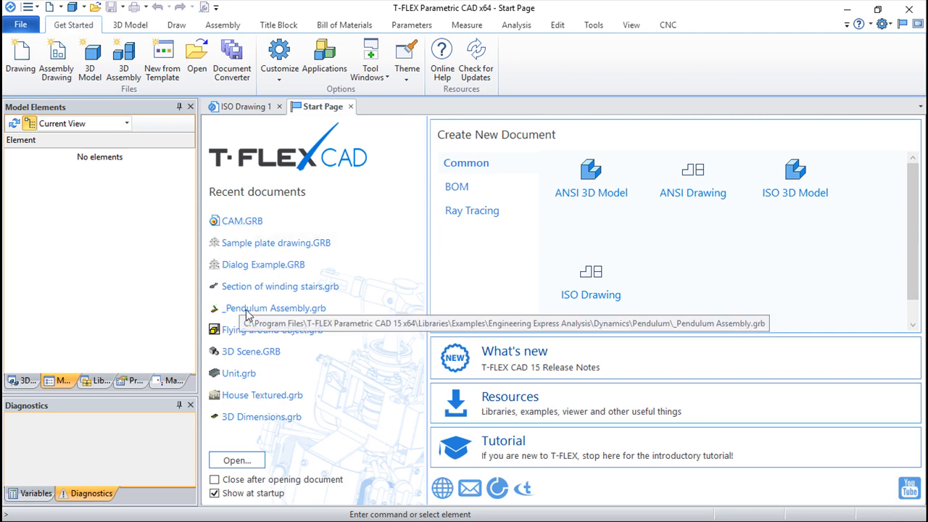
click(247, 107)
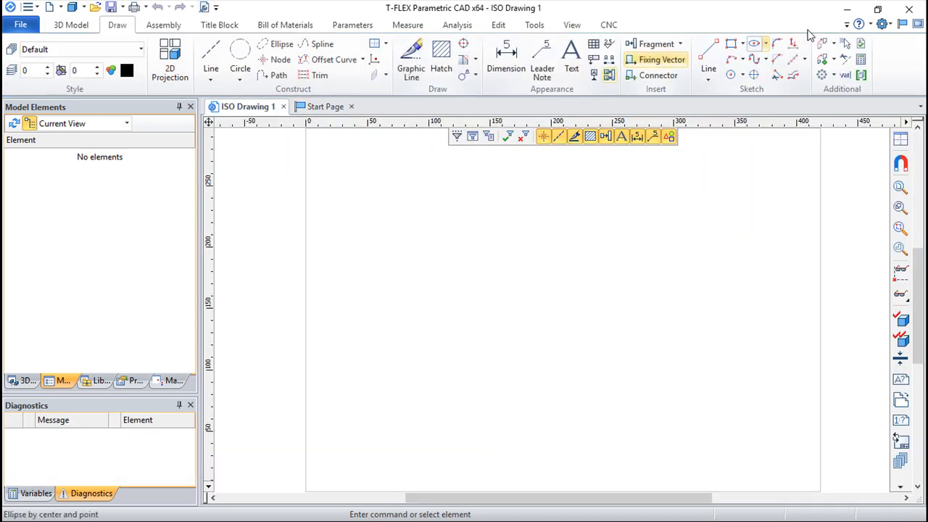
Reopen the system options from the ISO drawing and show the 2D settings with their subcategory expanded
click(882, 24)
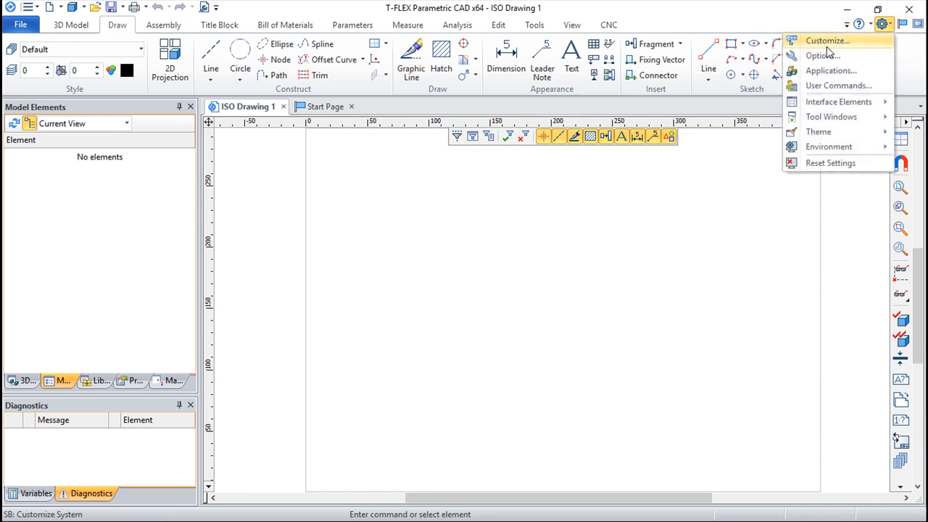
click(819, 55)
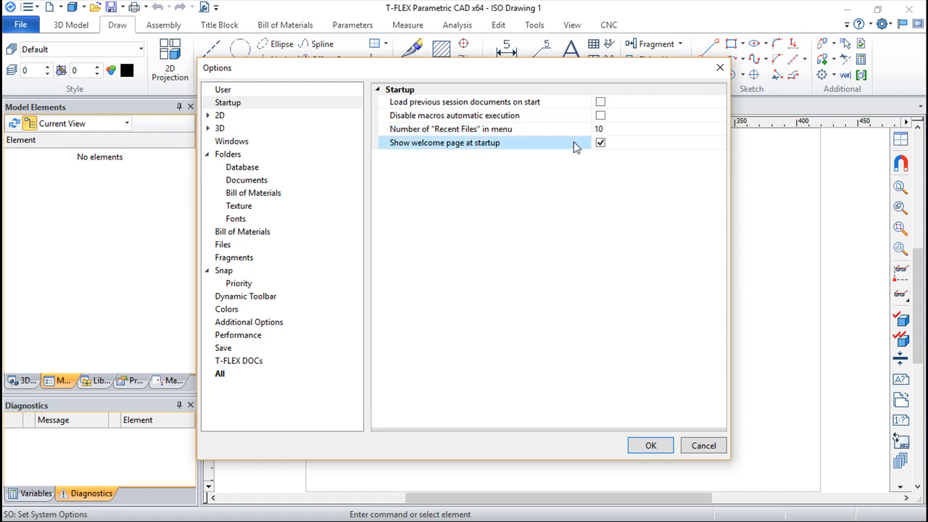
click(218, 119)
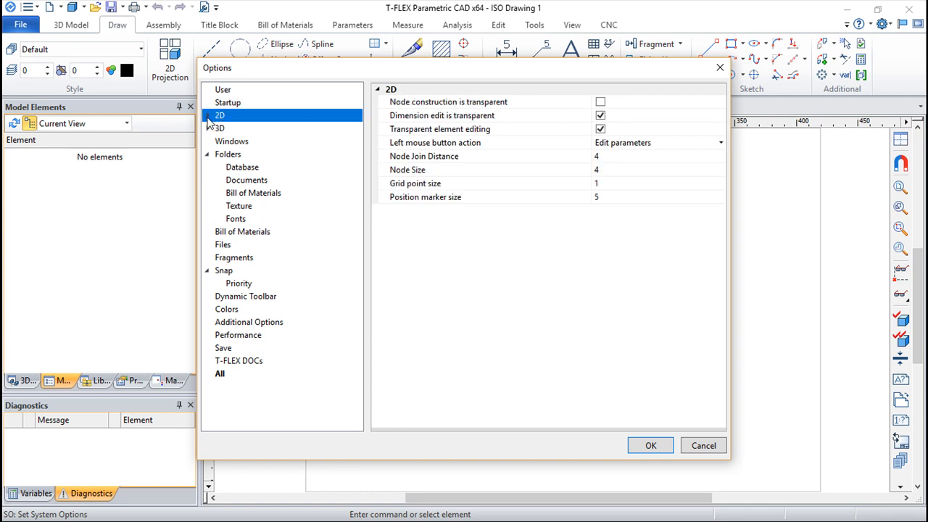
click(209, 116)
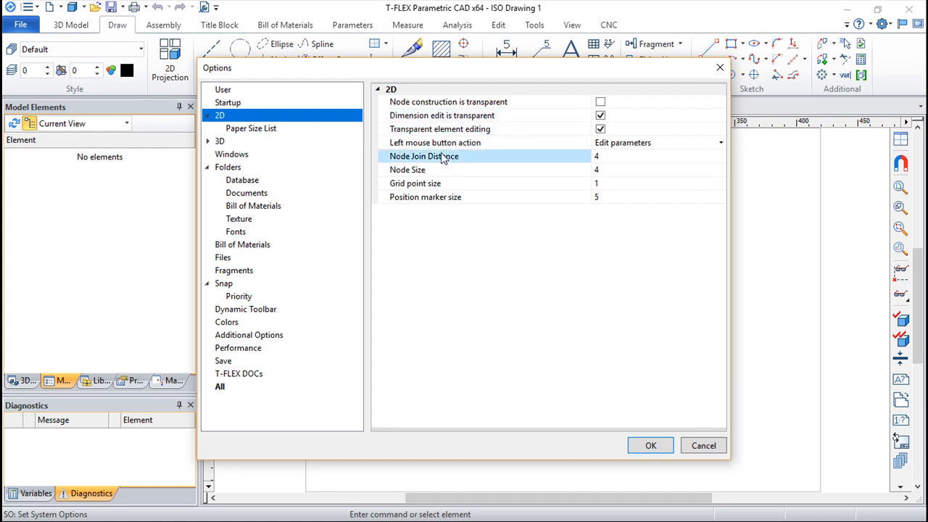
Examine the 2D left mouse button action choices, keeping Edit parameters, and view the Paper Size List
click(616, 157)
click(718, 143)
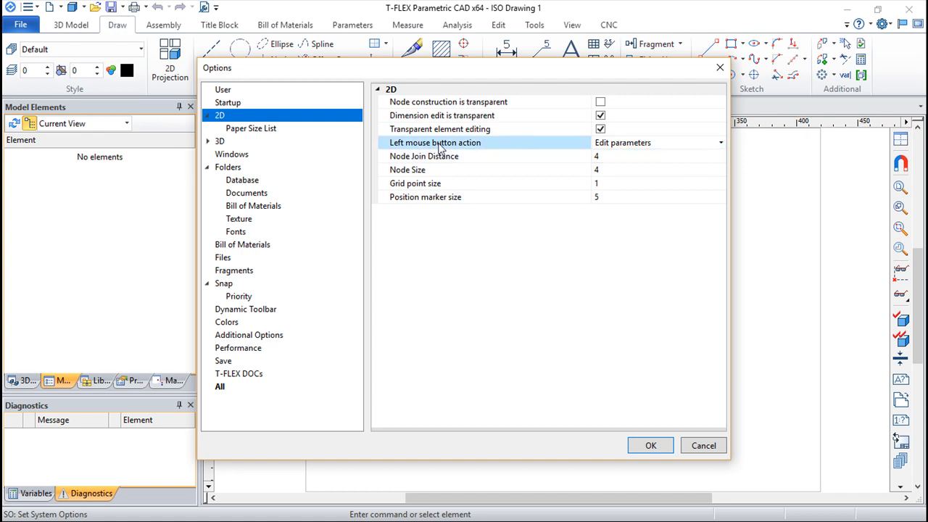
click(721, 143)
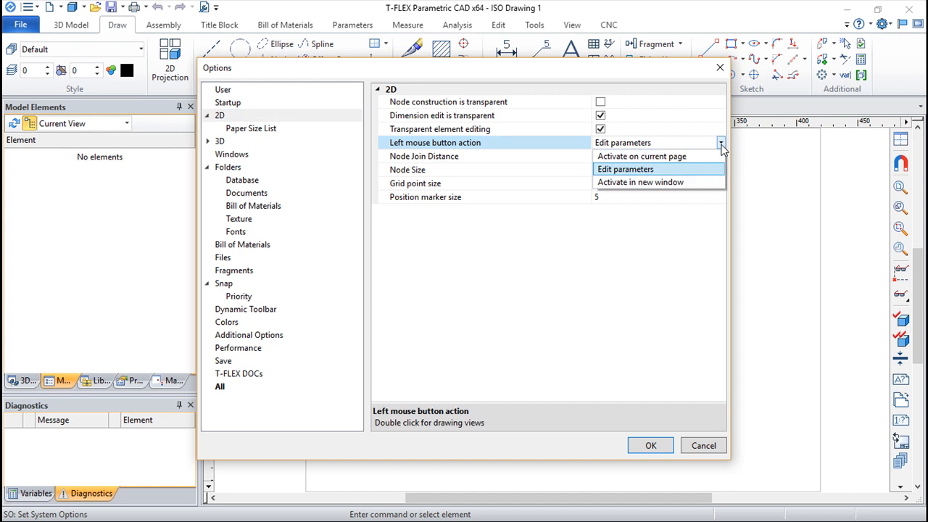
click(656, 169)
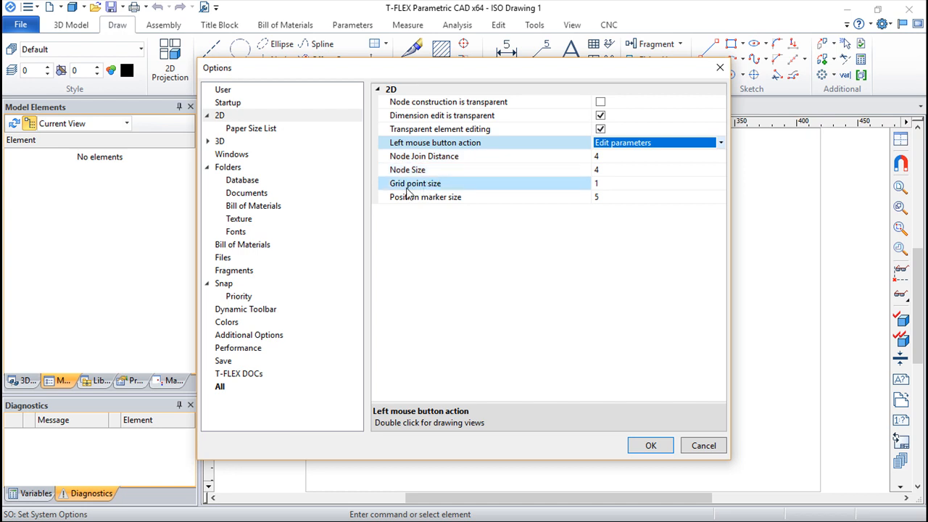
click(630, 196)
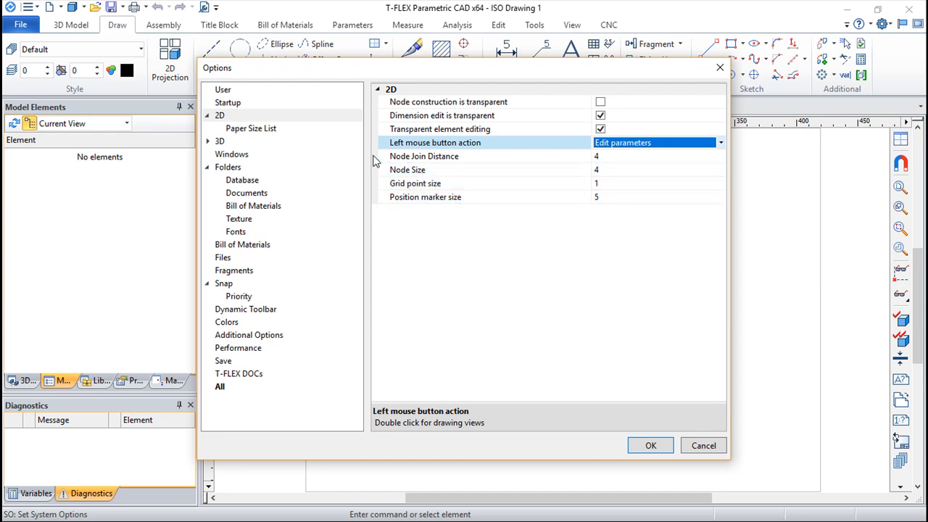
click(261, 132)
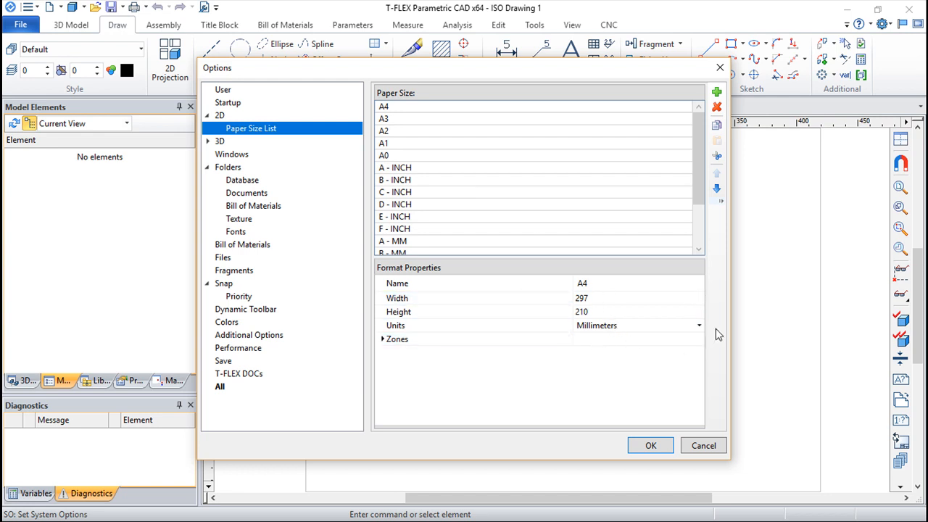
Show the 3D settings and examine the workplane standard choices, keeping ISO (First Angle)
click(221, 141)
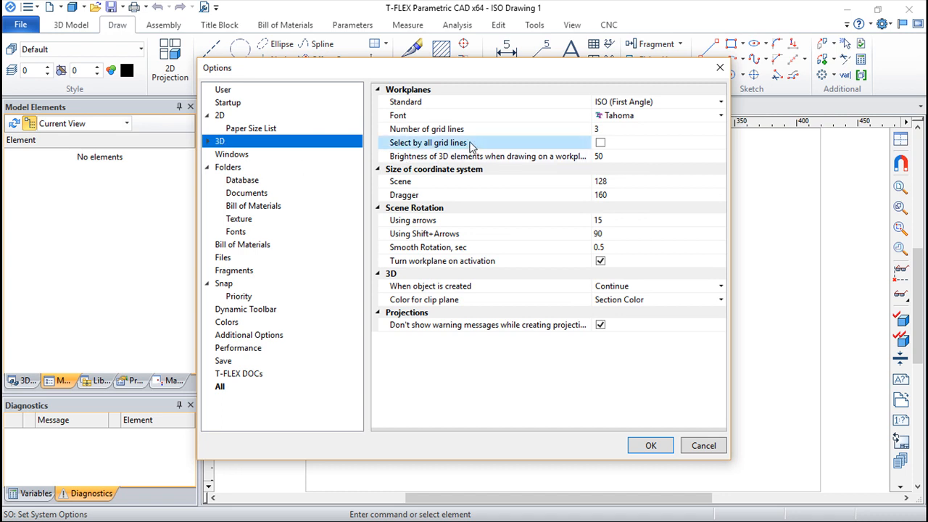
double_click(218, 144)
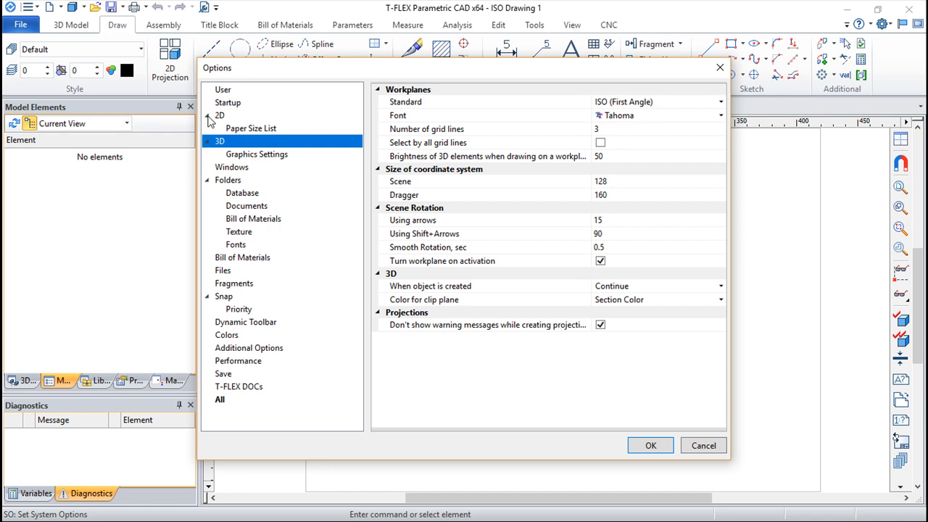
click(208, 116)
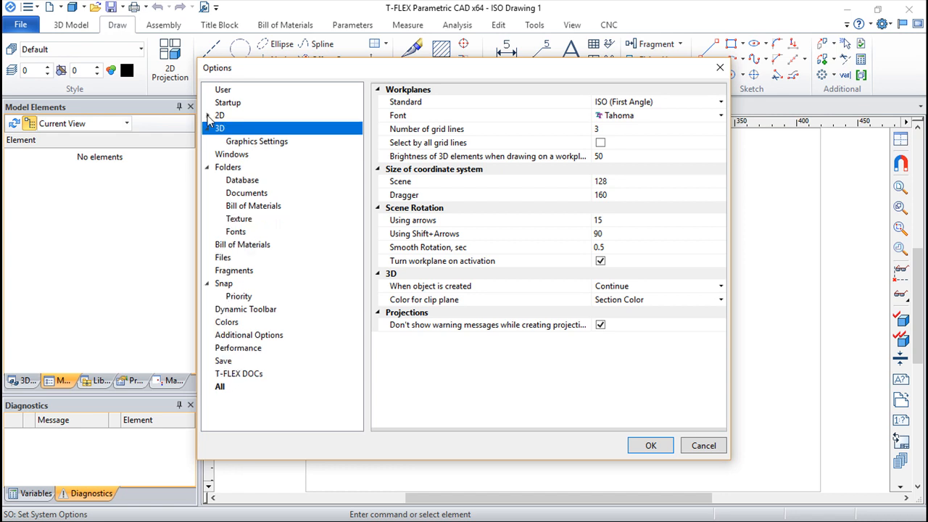
click(721, 102)
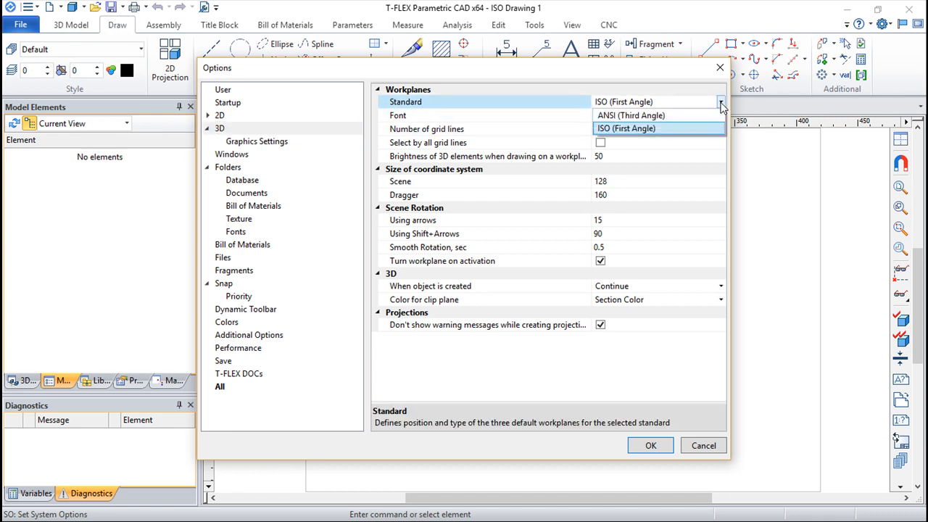
click(611, 129)
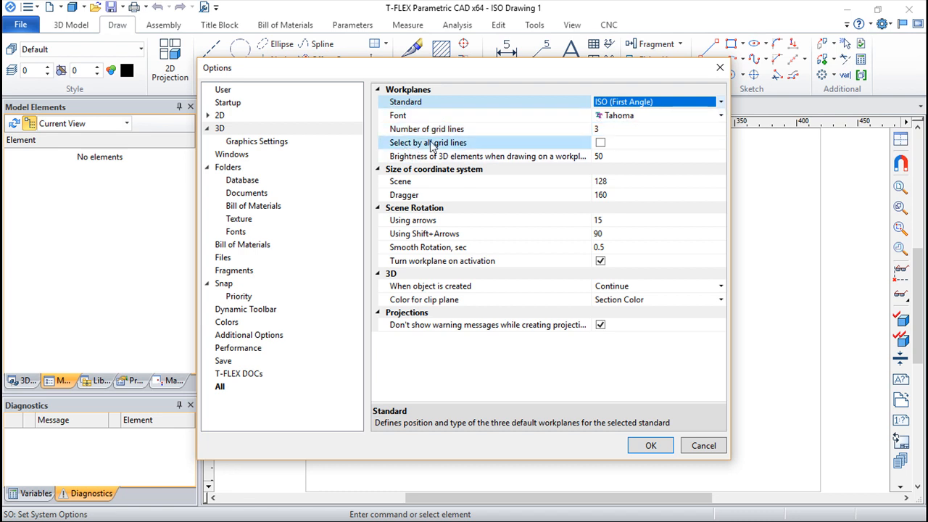
click(599, 156)
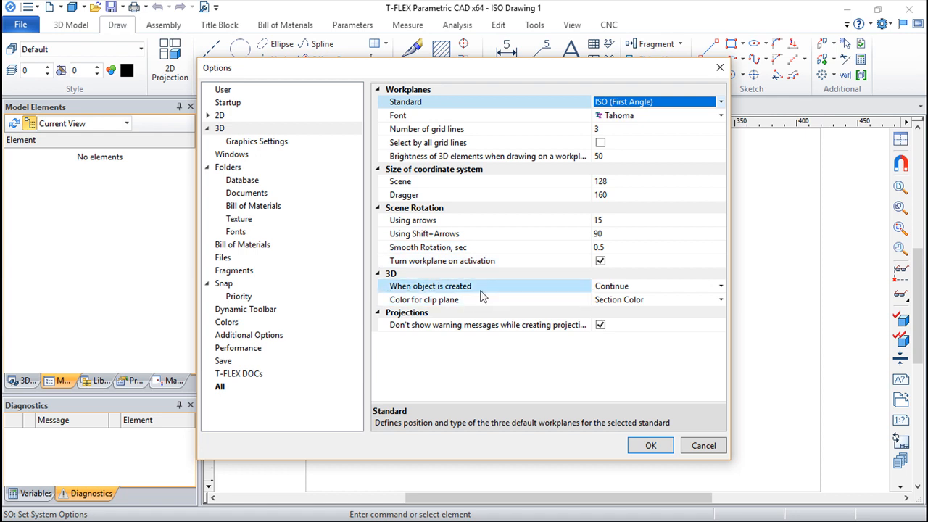
Examine the 3D options for object creation, clip plane color and projection warning messages, keeping Continue and Section Color
click(720, 289)
click(722, 291)
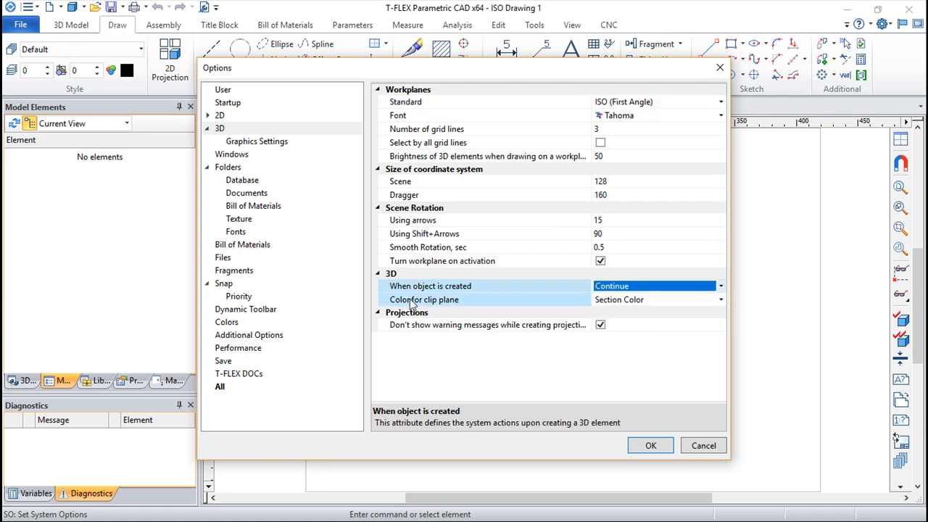
click(720, 304)
click(714, 313)
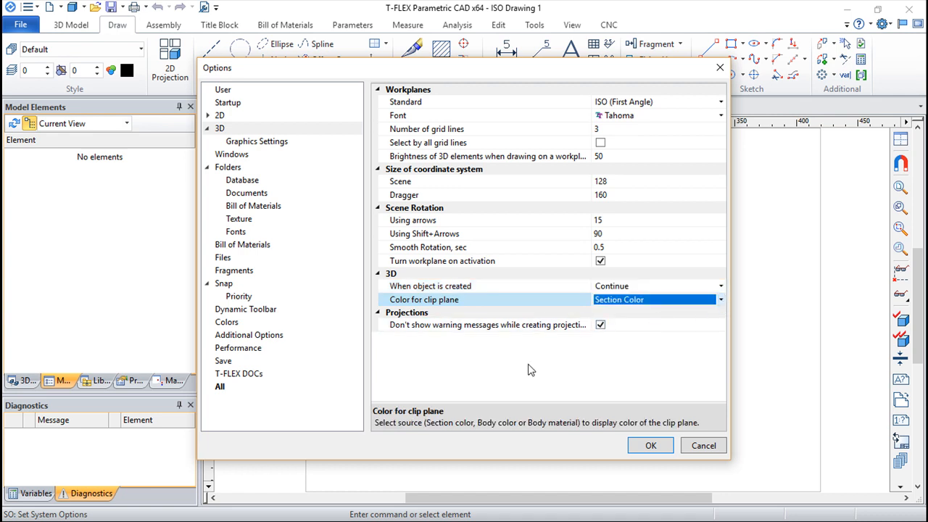
click(427, 328)
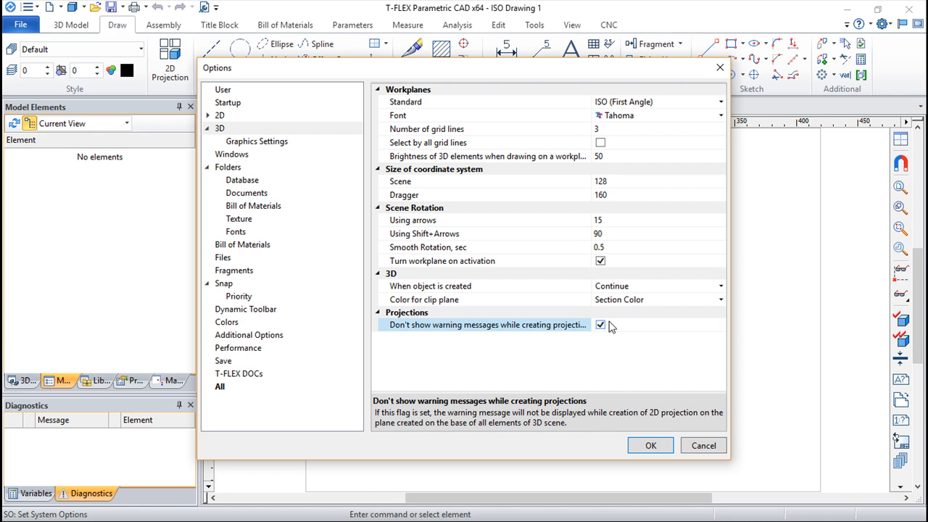
Examine the 3D Graphics Settings, viewing the mode and antialiasing choices while keeping Hardware and x8
click(255, 143)
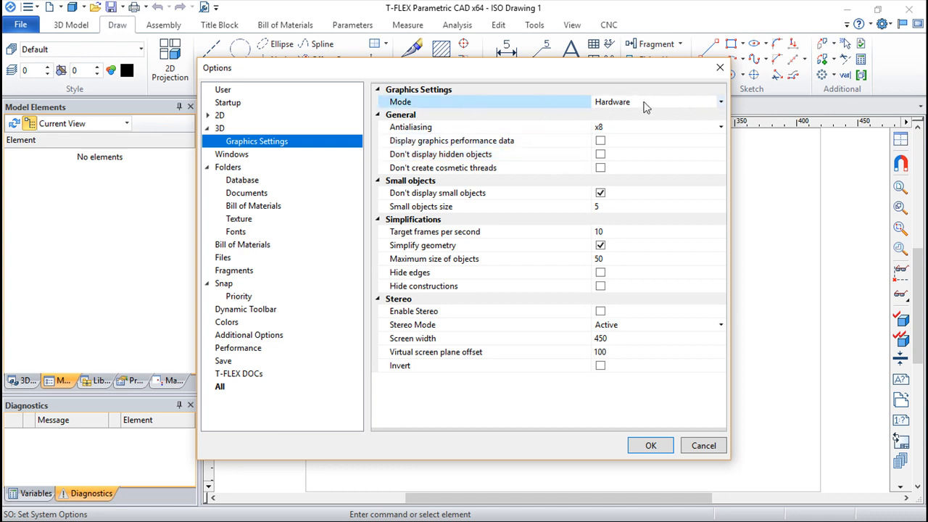
click(720, 102)
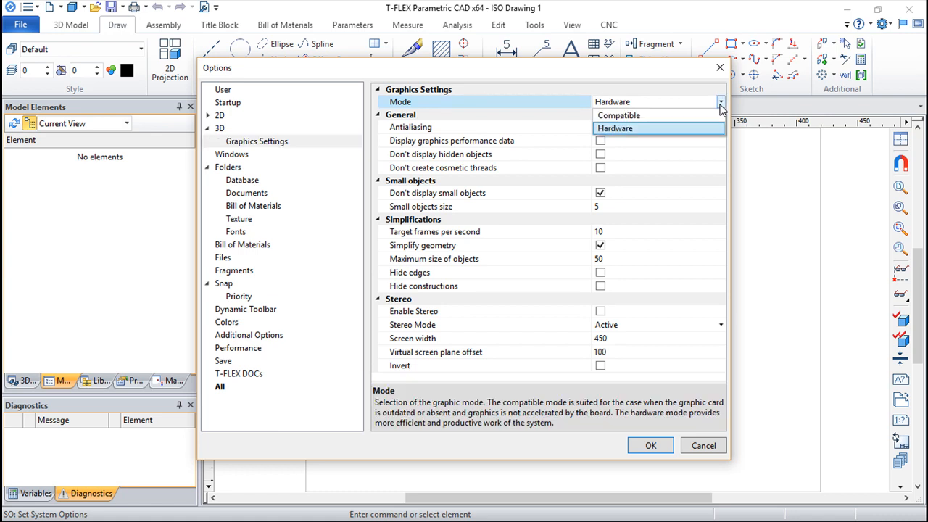
click(720, 105)
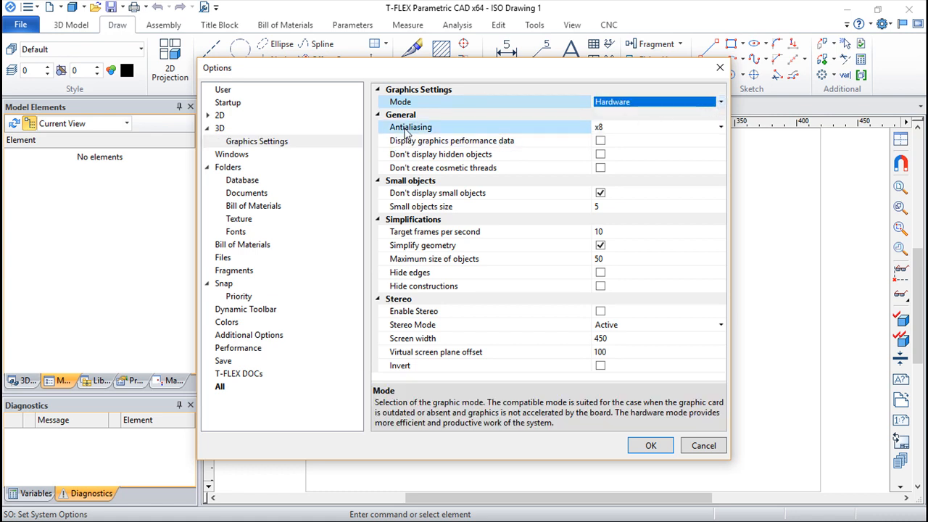
click(721, 126)
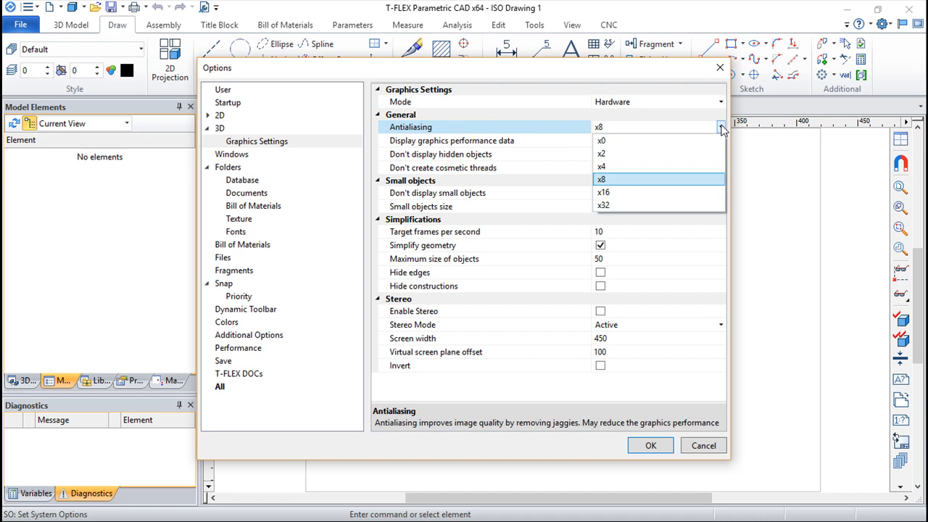
click(722, 128)
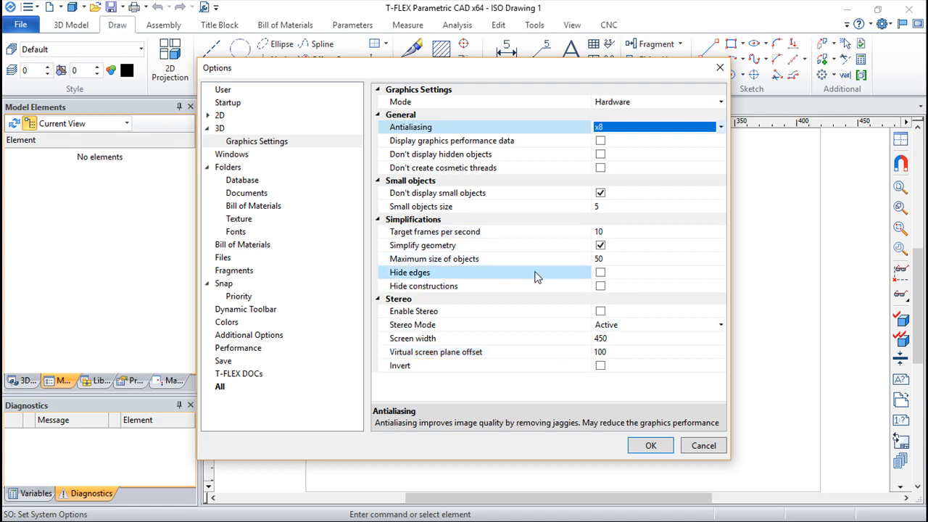
Show the Windows settings and reposition the options dialog to compare the toolbar position options with the drawing window
click(232, 155)
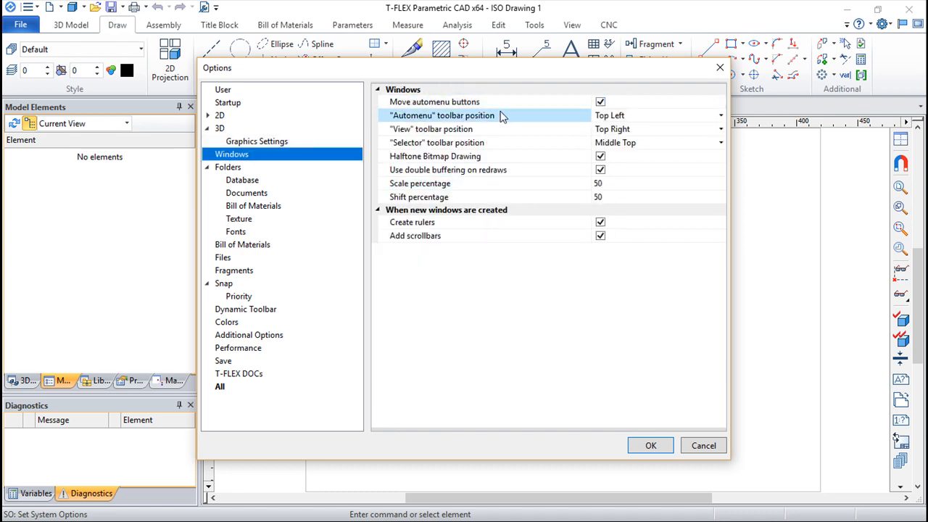
drag(470, 70, 540, 201)
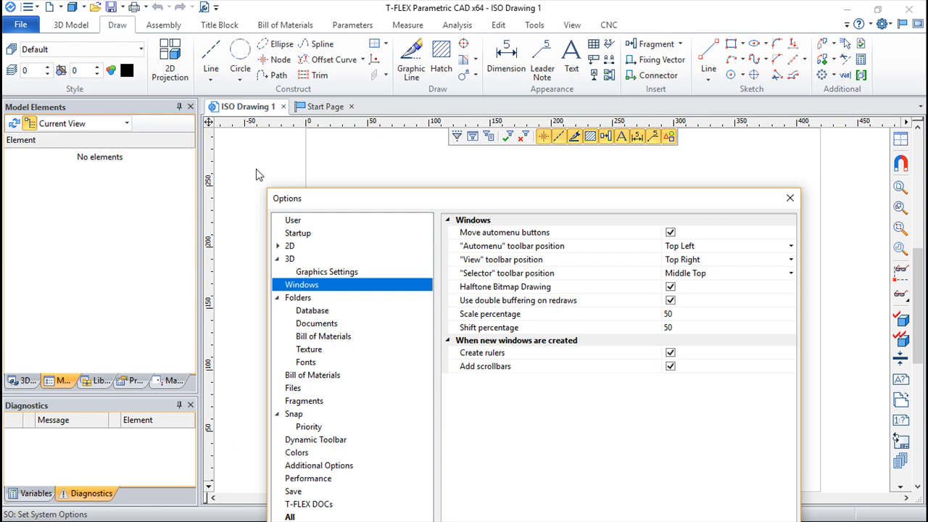
drag(555, 200, 516, 135)
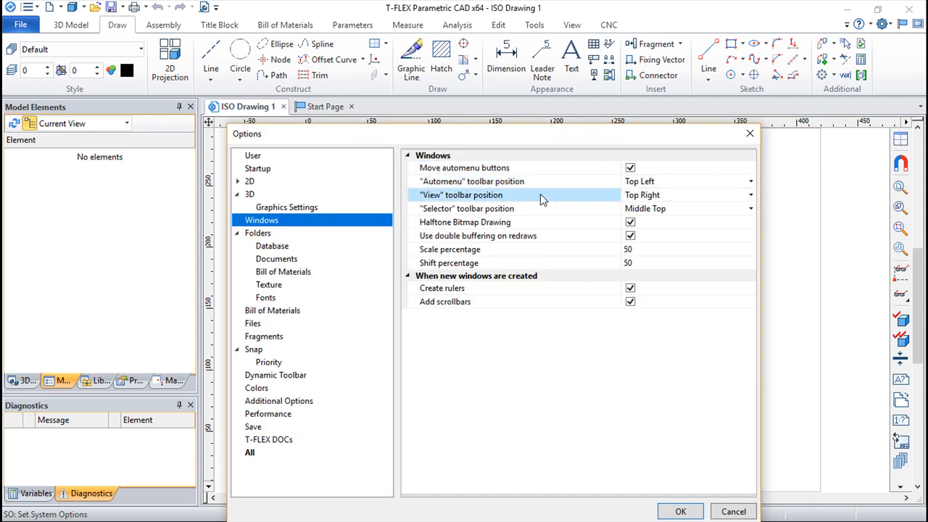
mouse_move(527, 137)
mouse_down()
mouse_move(529, 193)
mouse_move(590, 117)
mouse_up()
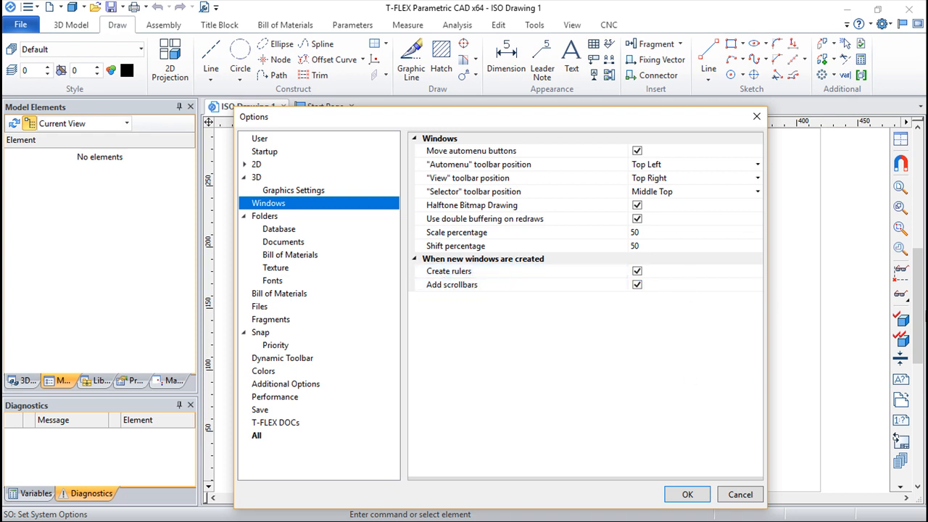
Show the Folders settings, widening the dialog and the value column to read the catalog, macro, template and font paths
click(261, 219)
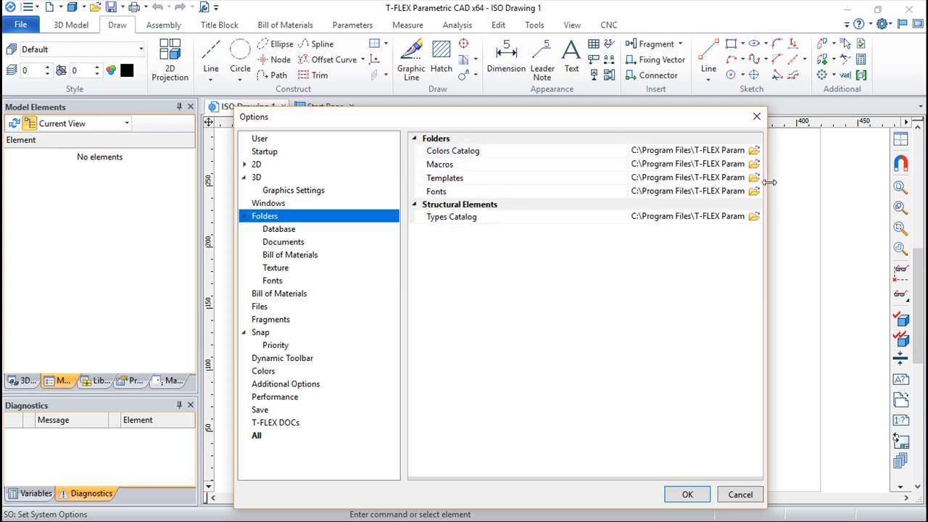
drag(766, 182, 842, 200)
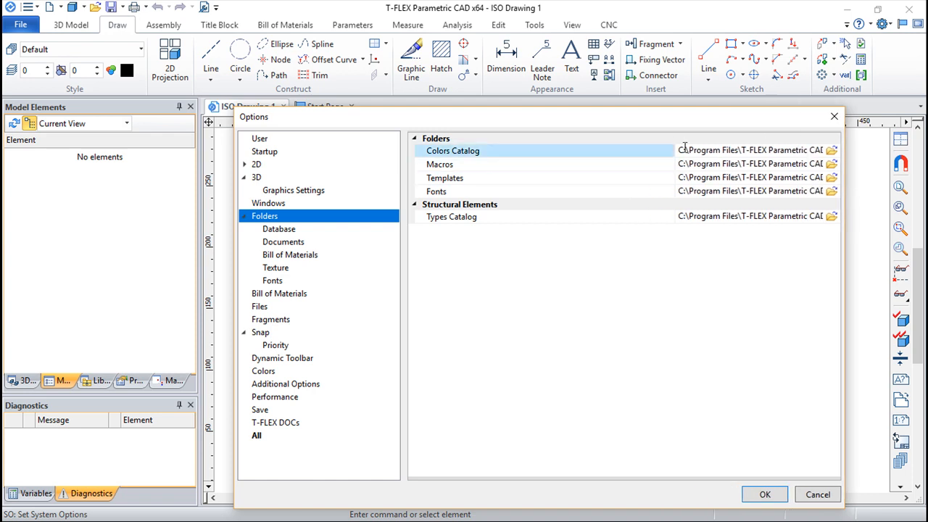
drag(663, 140, 591, 142)
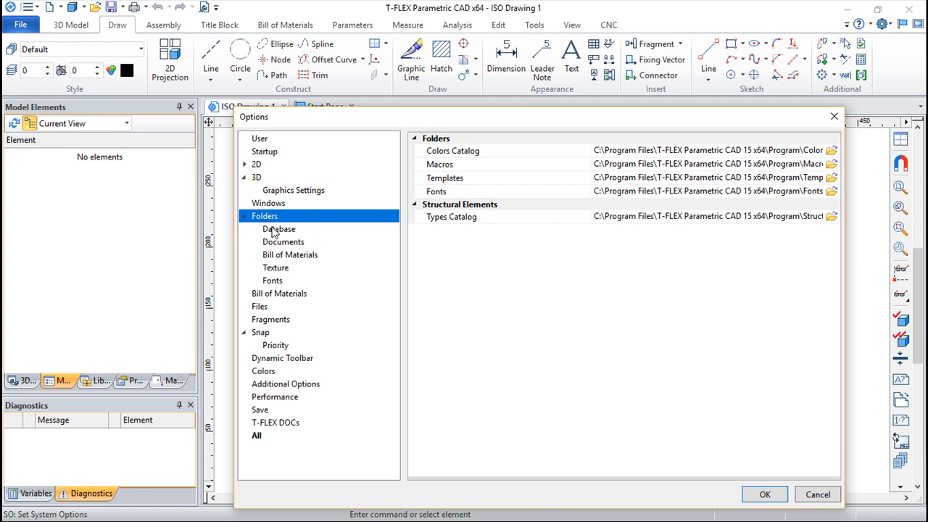
View the search folders for Database, Documents, Bill of Materials, Texture and Fonts
click(279, 230)
click(283, 243)
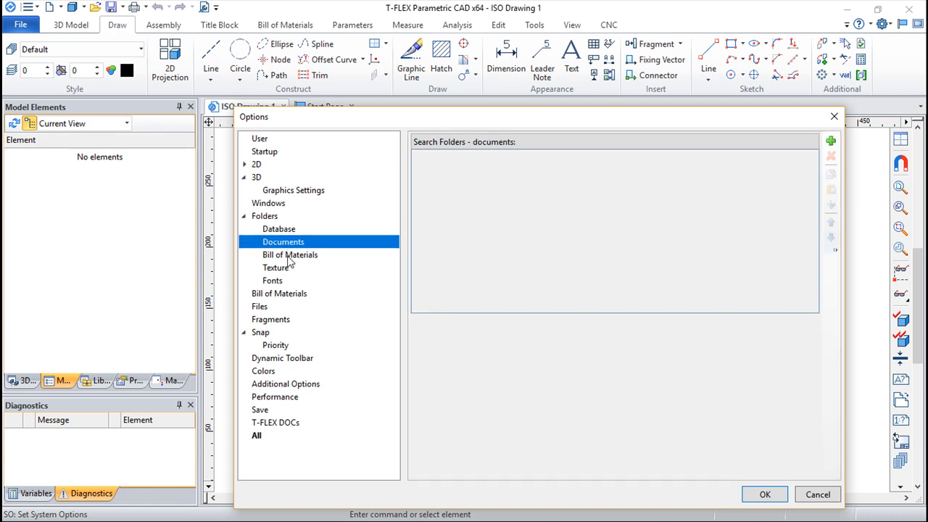
click(289, 256)
click(279, 268)
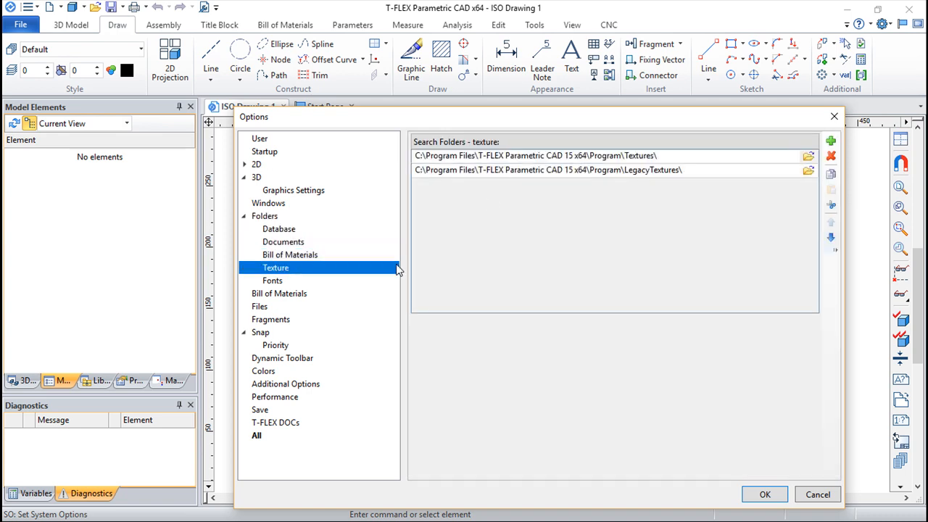
click(274, 282)
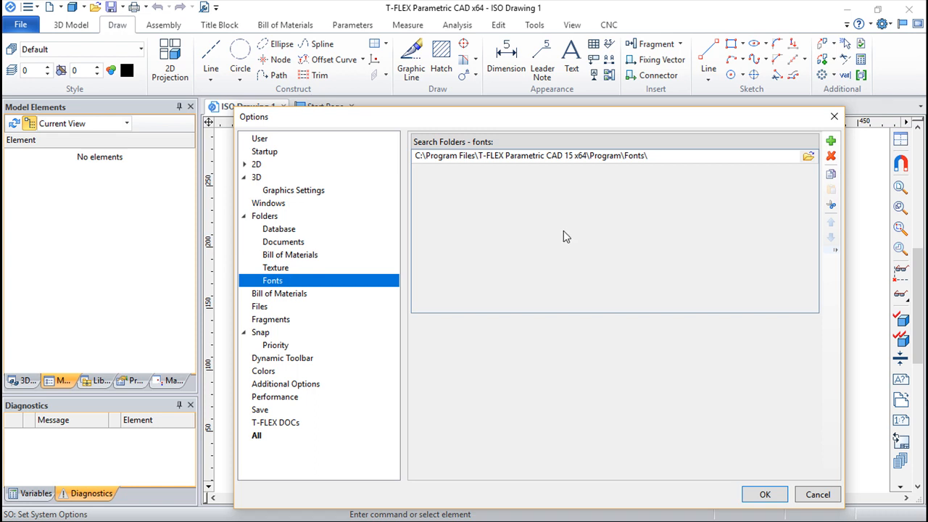
View the main Bill of Materials settings and the template and file paths in the Files settings
click(285, 298)
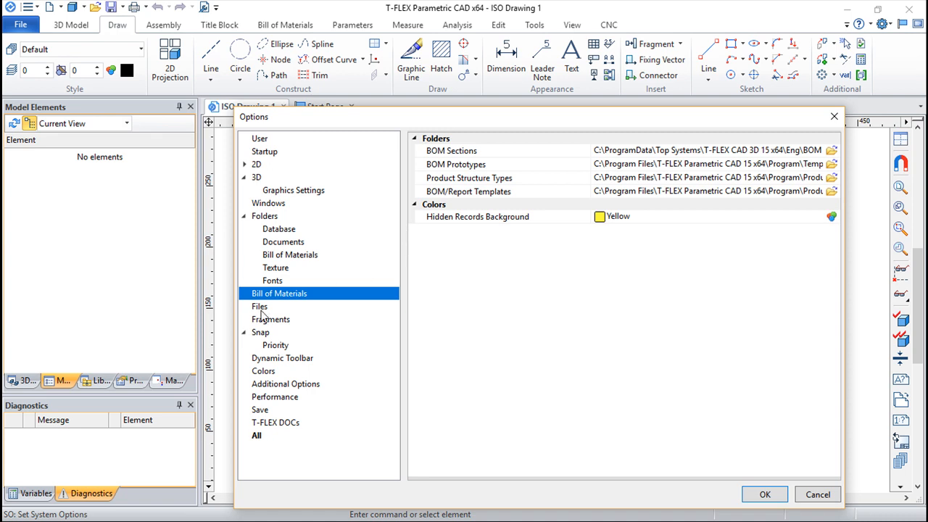
click(260, 307)
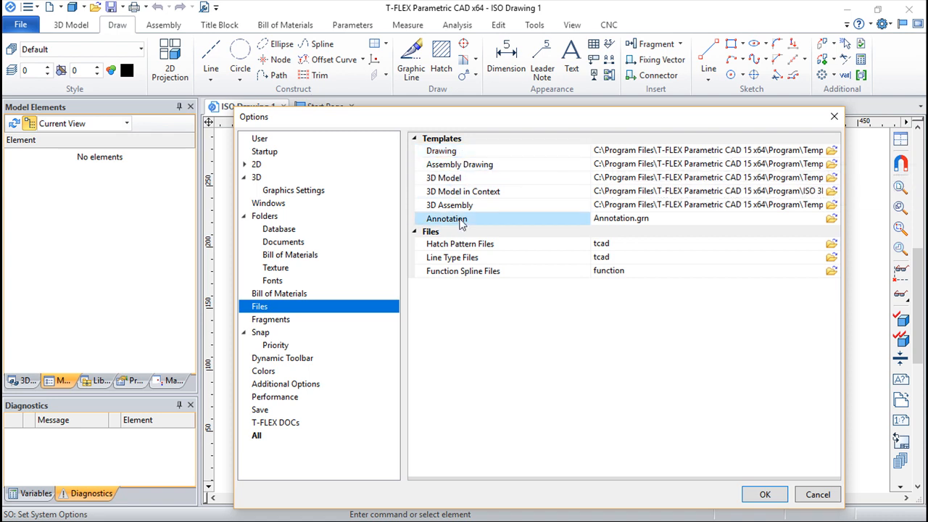
Show the Fragments settings and examine the double click action choices, keeping Edit Parameters
click(283, 322)
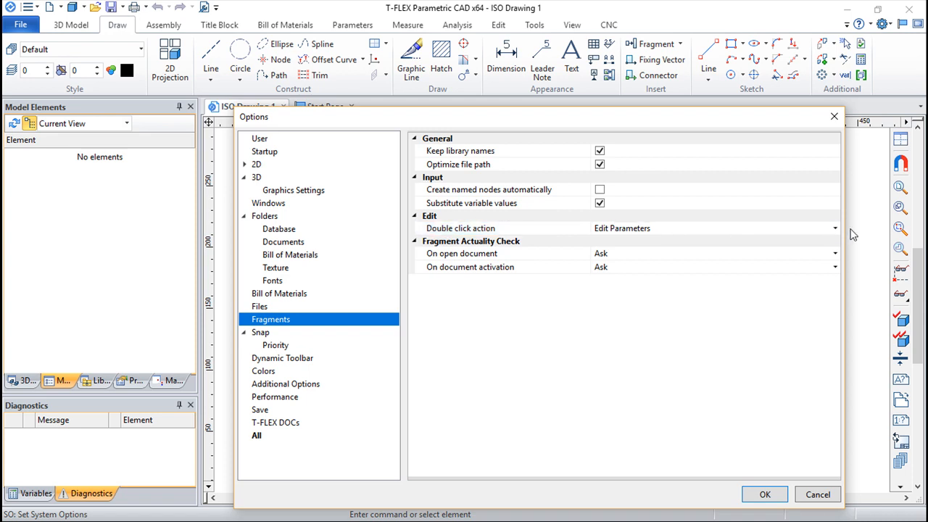
click(833, 230)
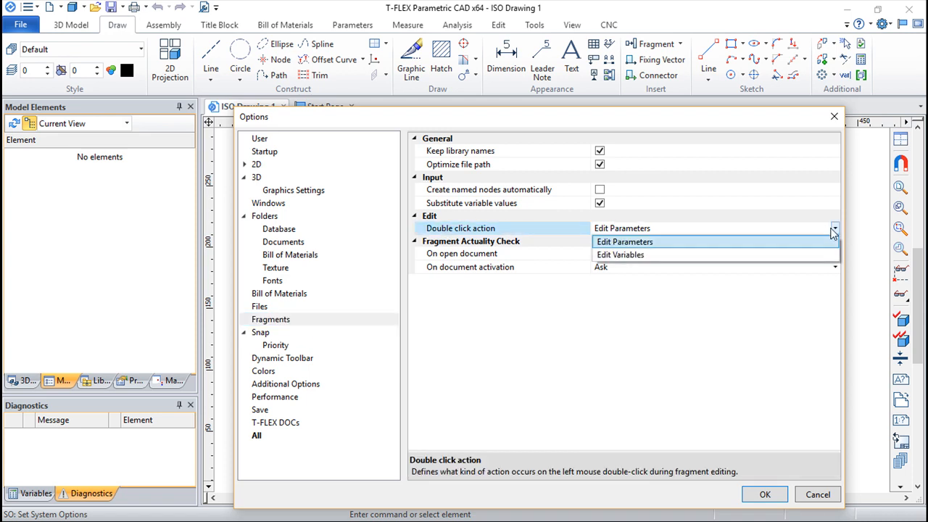
click(601, 354)
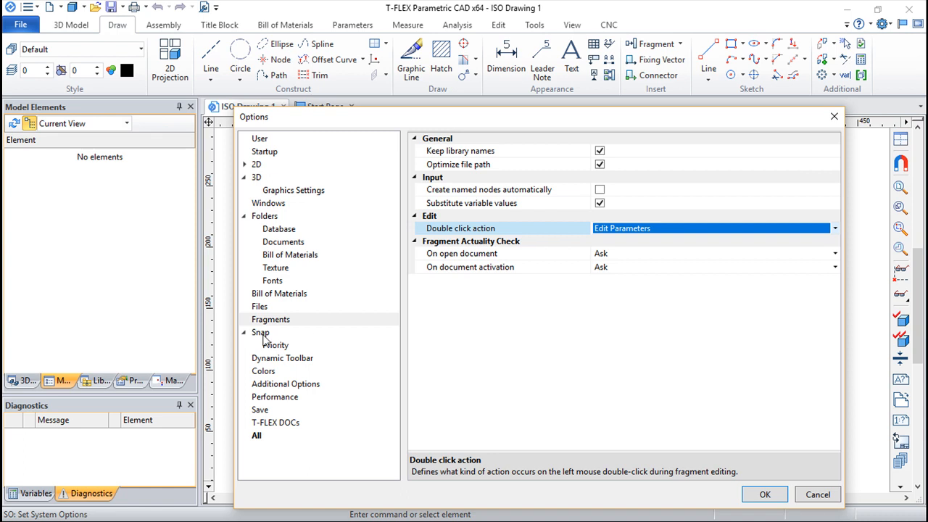
Examine the Snap settings for search radius, graphic line selection for hatch contours, and tooltips, moving the dialog clear of the drawing toolbar
click(263, 337)
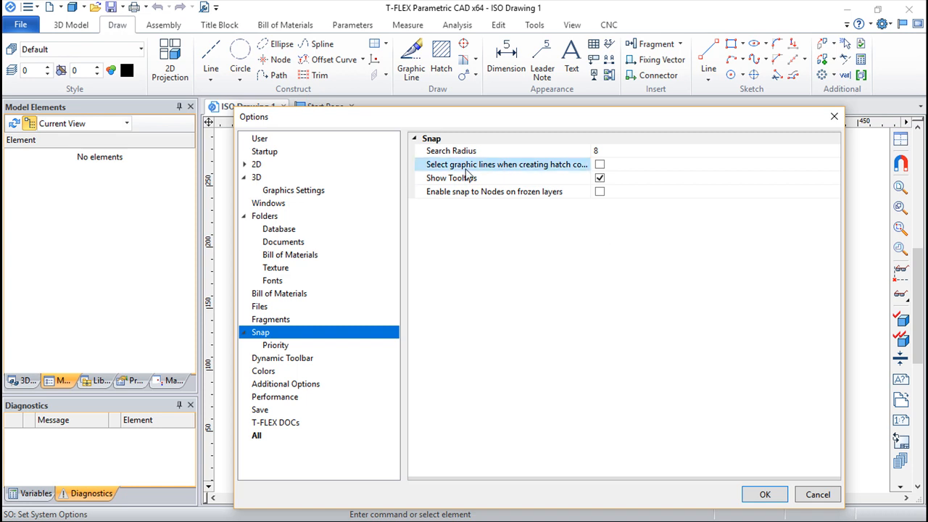
drag(481, 117, 485, 161)
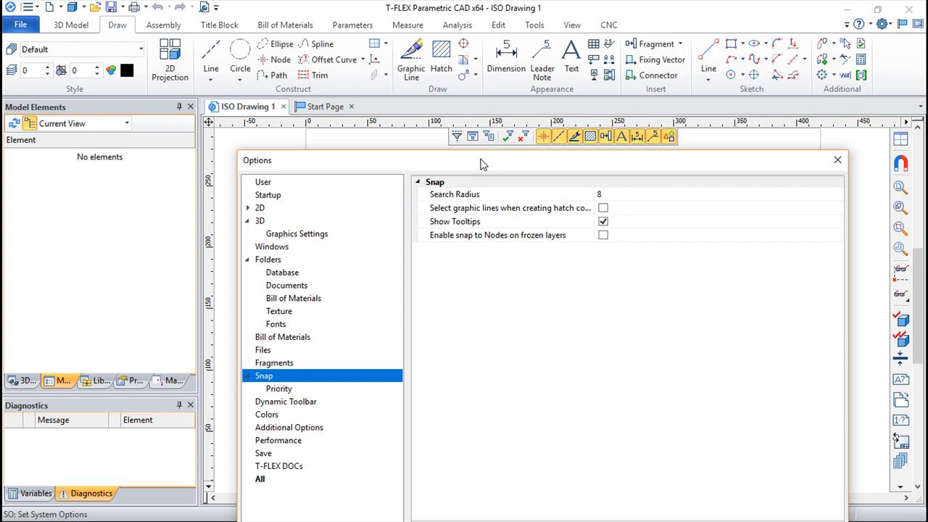
click(611, 194)
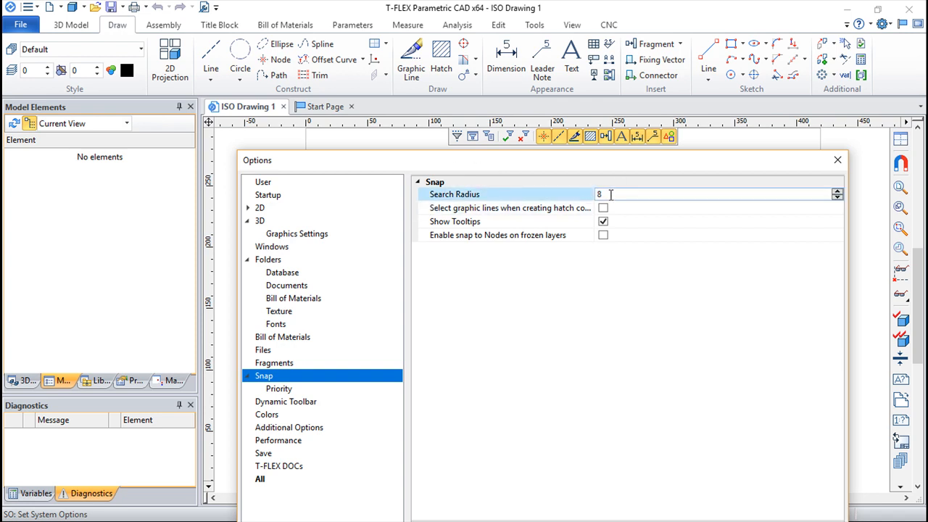
click(600, 208)
click(609, 223)
click(554, 212)
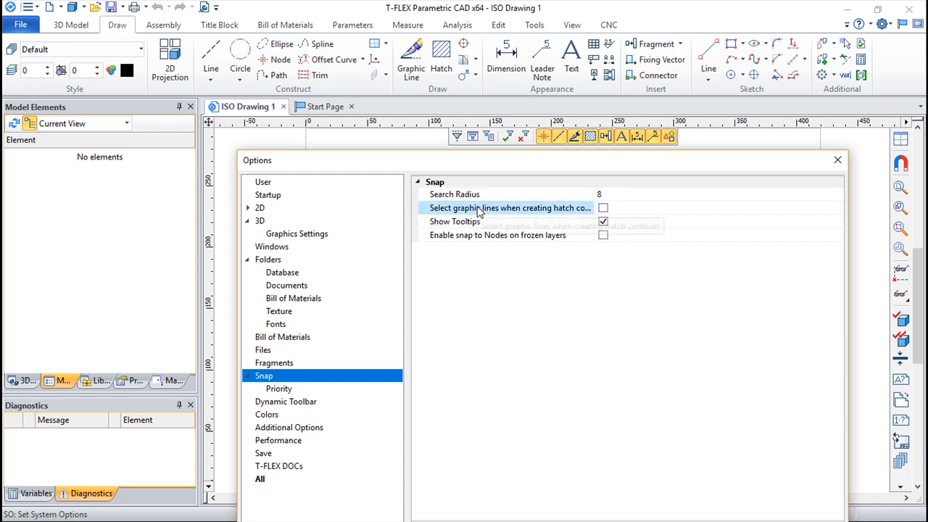
click(468, 196)
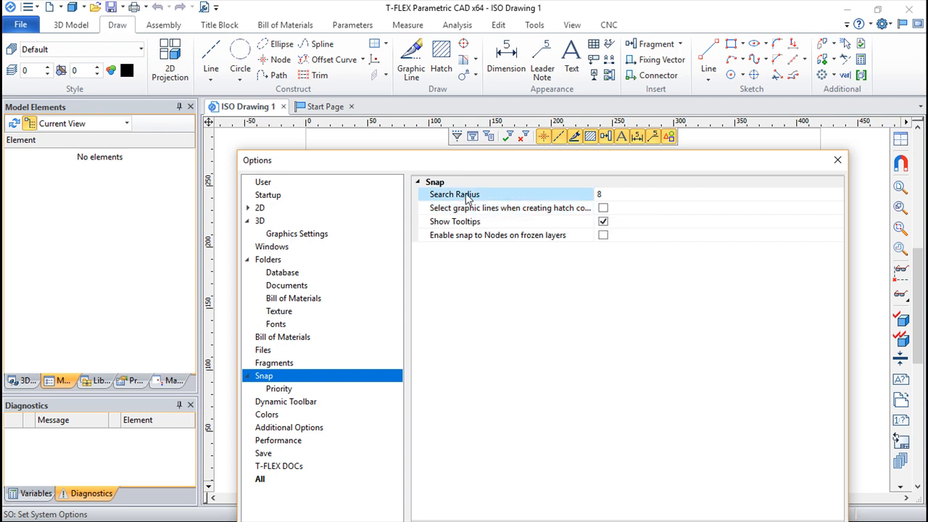
click(526, 209)
click(580, 220)
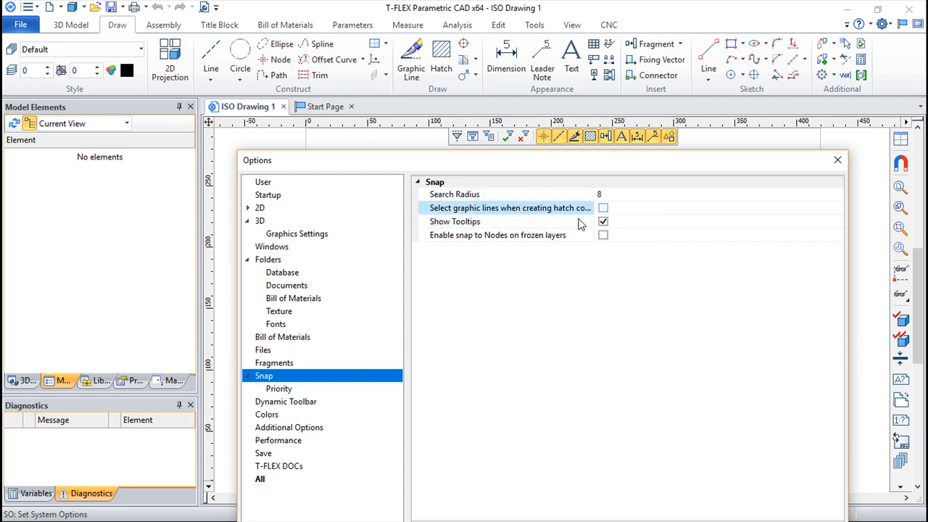
click(567, 213)
click(635, 222)
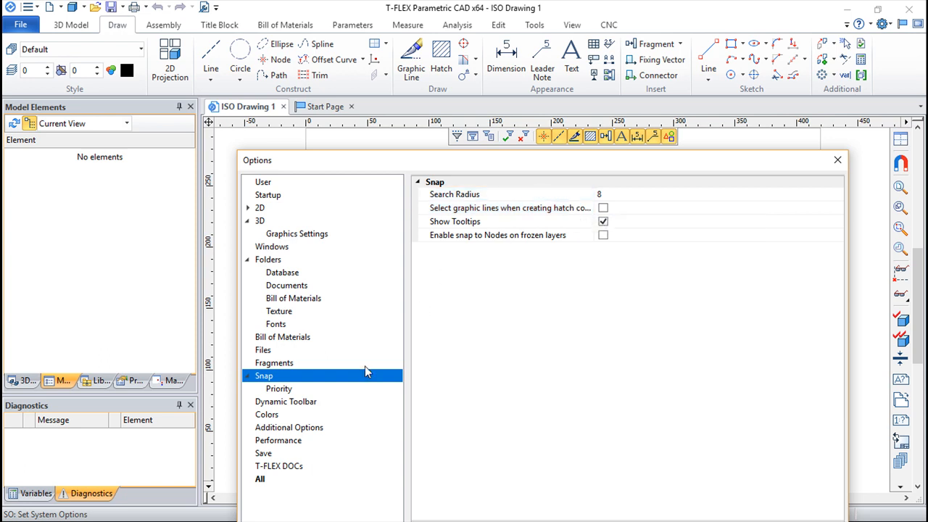
Show the Snap Priority list in full view and select the Roughness Symbols entry to examine the reordering controls
click(278, 389)
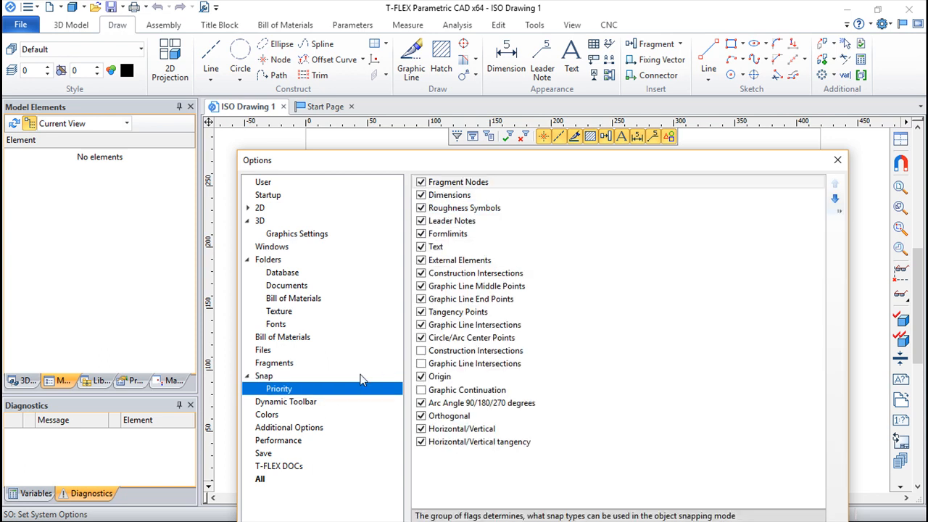
drag(422, 161, 411, 58)
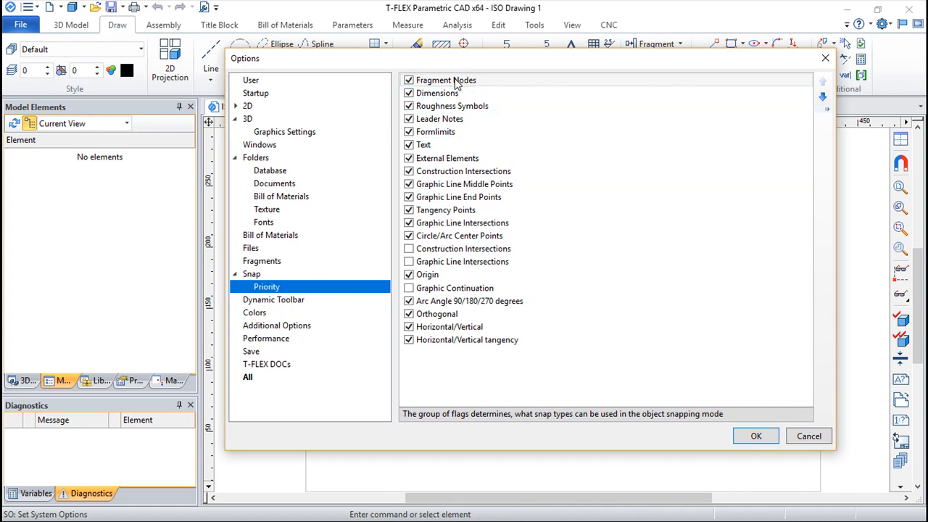
click(437, 94)
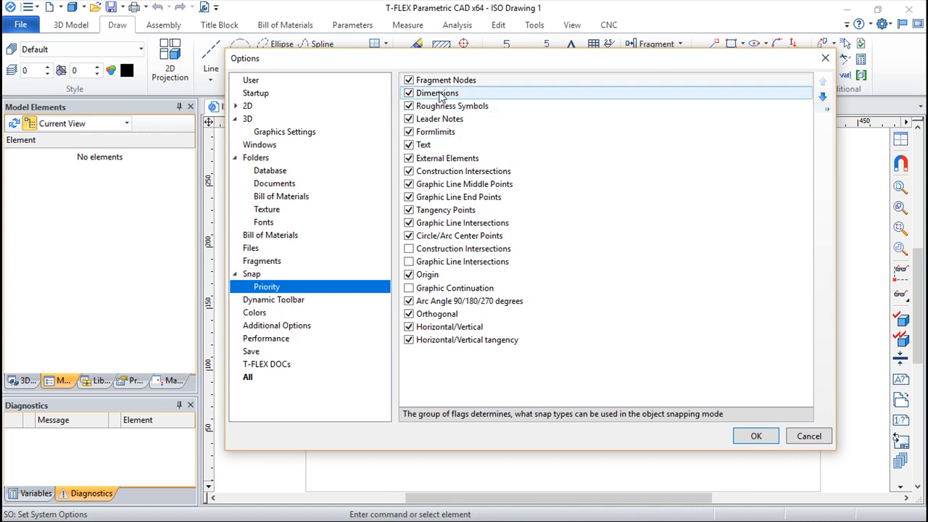
click(446, 107)
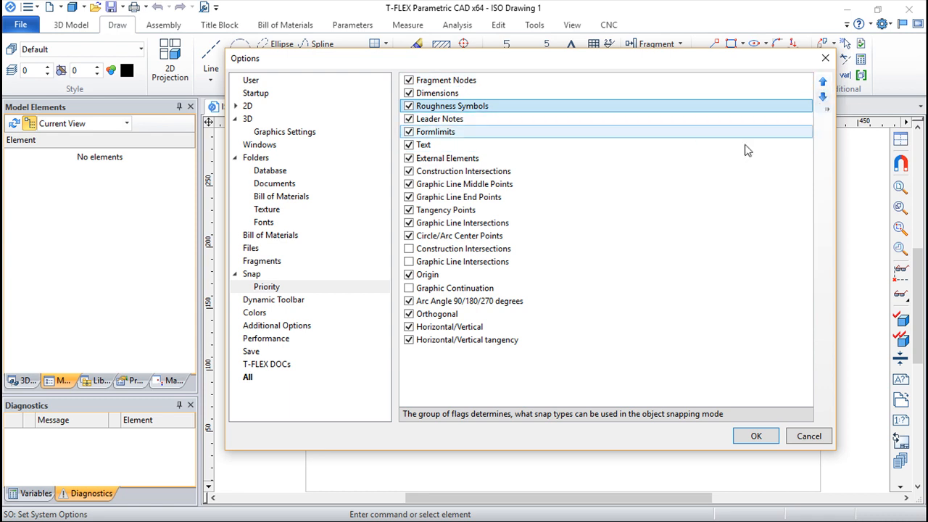
View the Dynamic Toolbar settings and examine the Colors settings, including the Drawing Border color
click(279, 303)
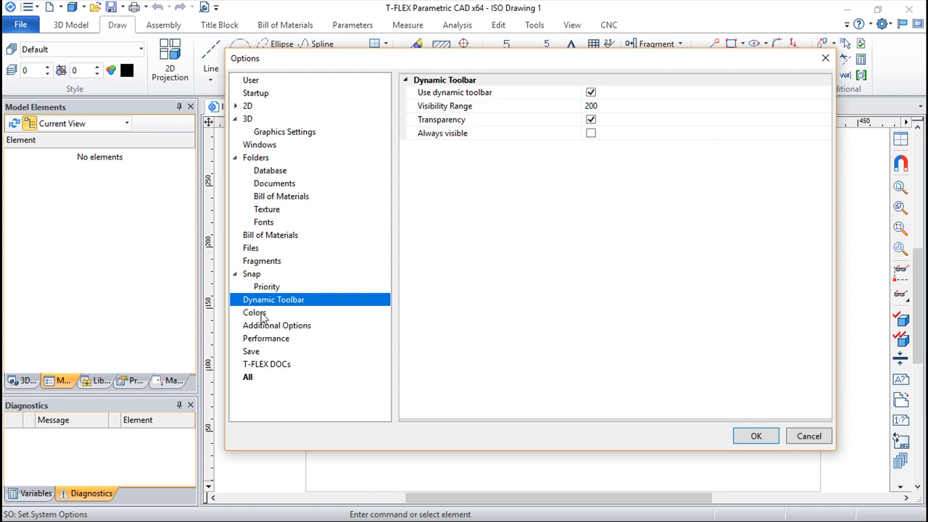
key(Down)
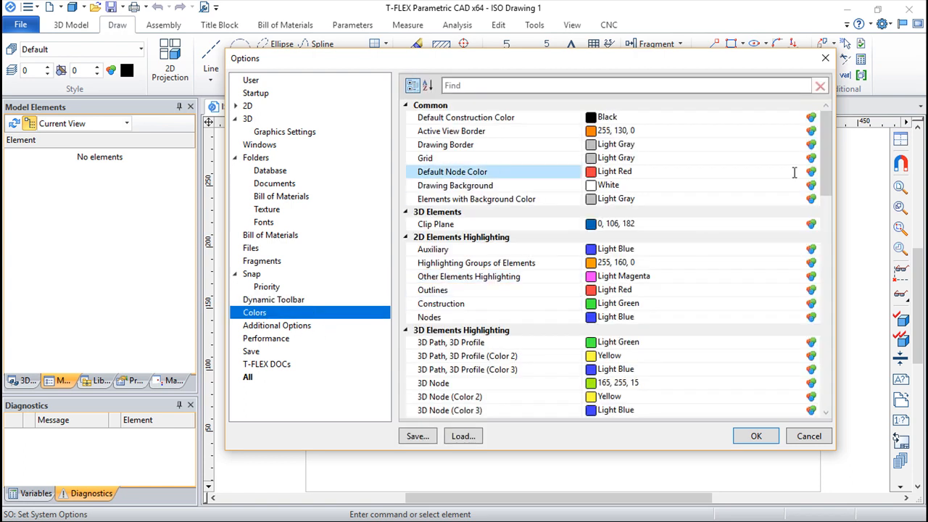
mouse_move(825, 161)
mouse_down()
mouse_move(819, 380)
mouse_move(823, 217)
mouse_move(801, 123)
mouse_up()
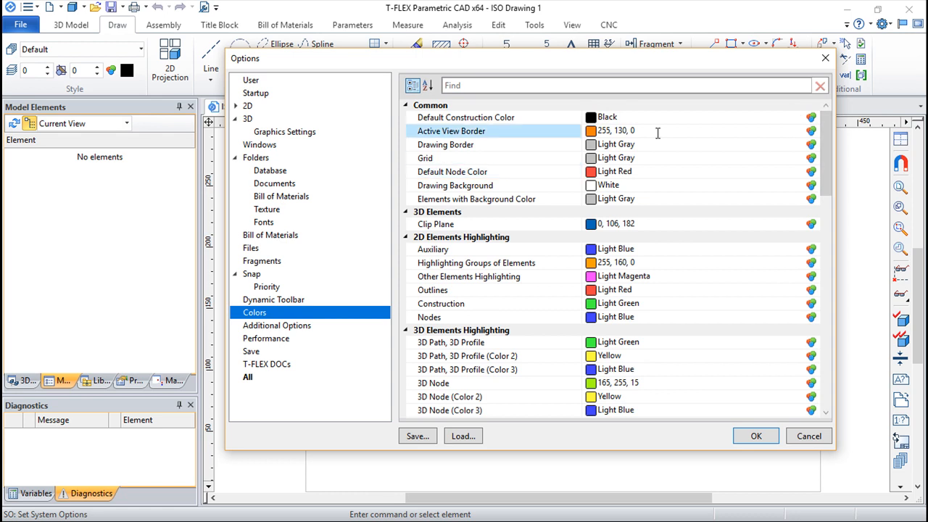
click(810, 145)
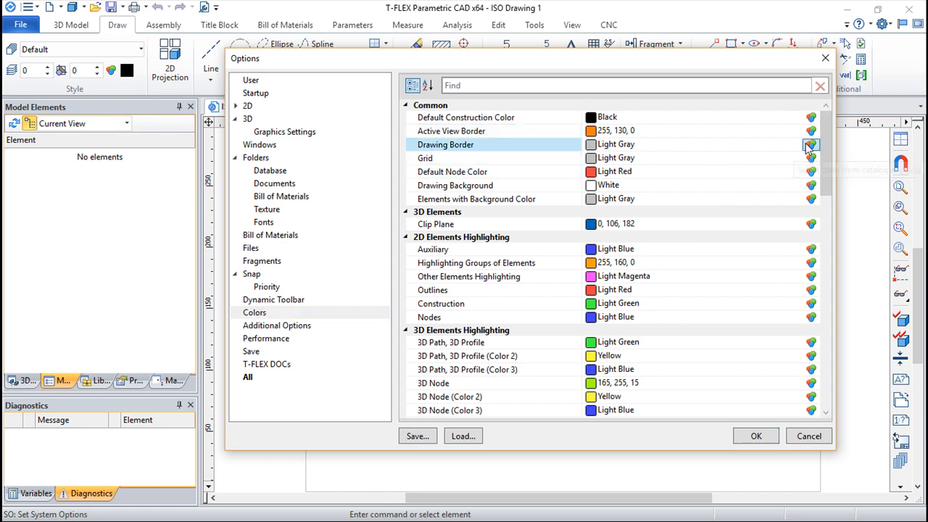
click(787, 338)
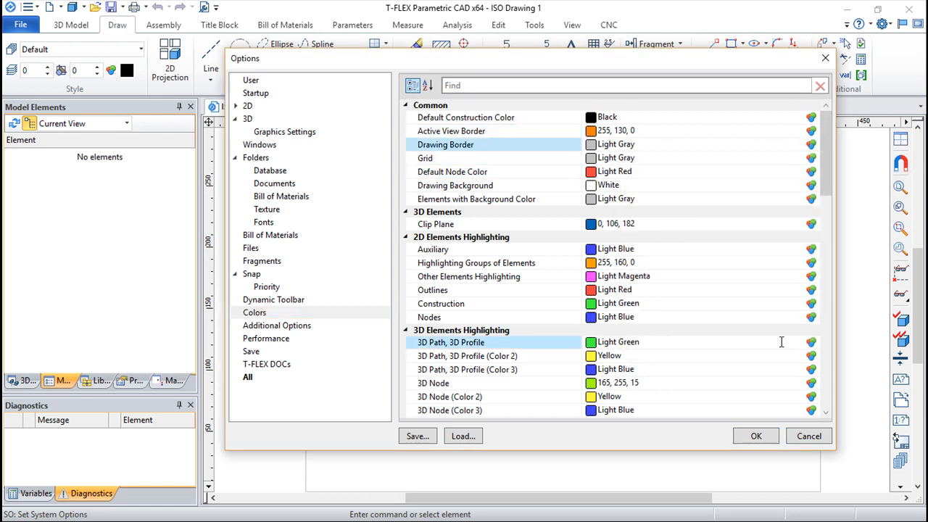
Examine the Additional Options for right mouse button action, mouse wheel zoom direction and print preview timeout
click(283, 325)
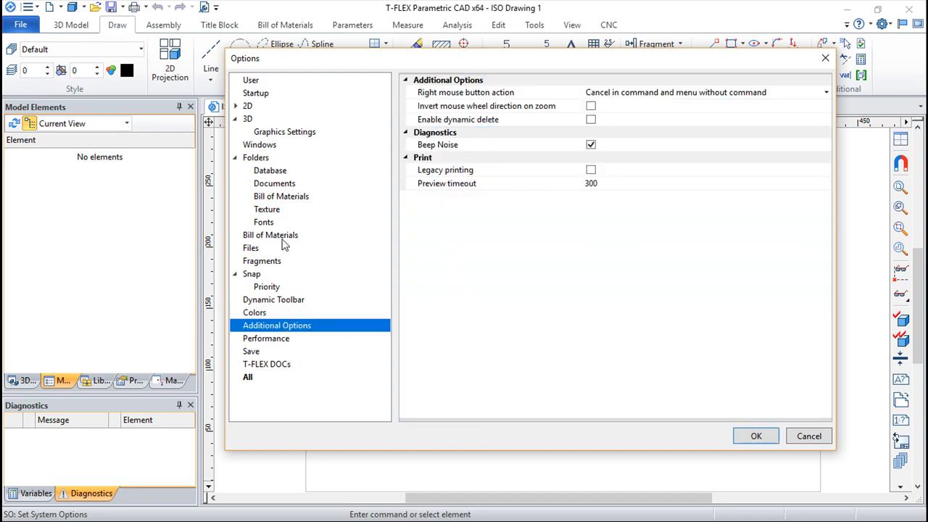
click(477, 92)
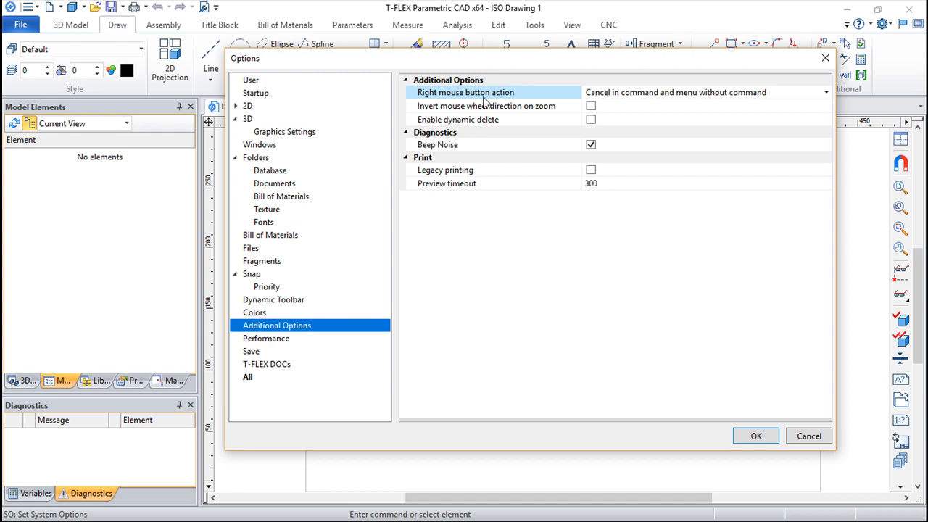
click(652, 118)
click(550, 111)
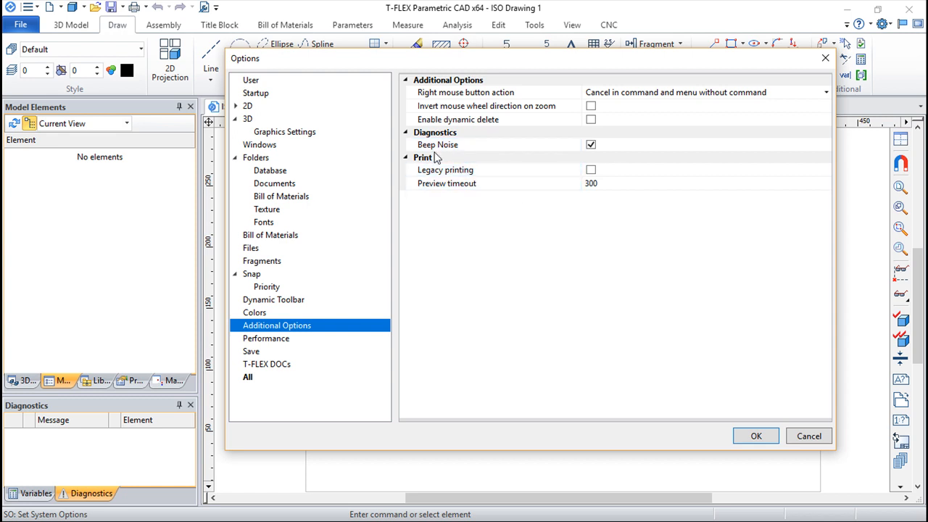
click(593, 183)
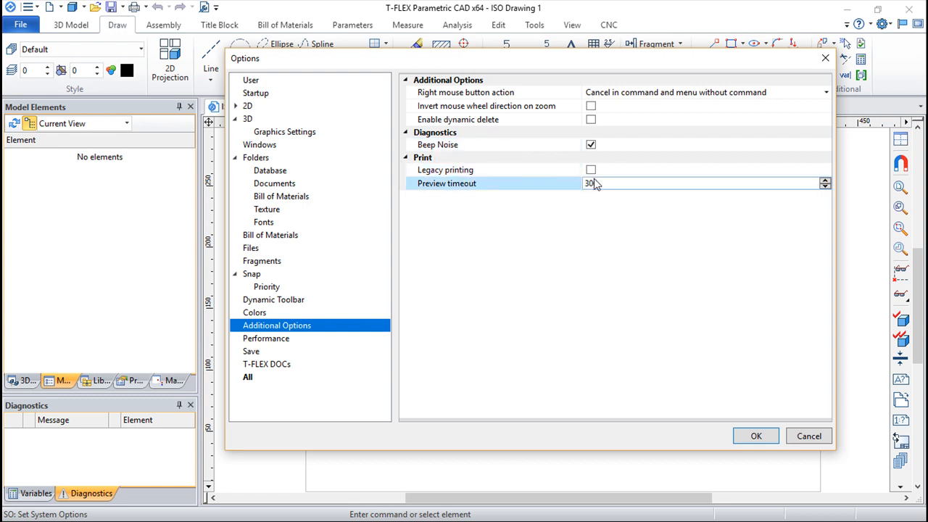
Examine the Performance settings, including the projection memory limit description and the minimum pixel size for displaying 2D objects
click(275, 342)
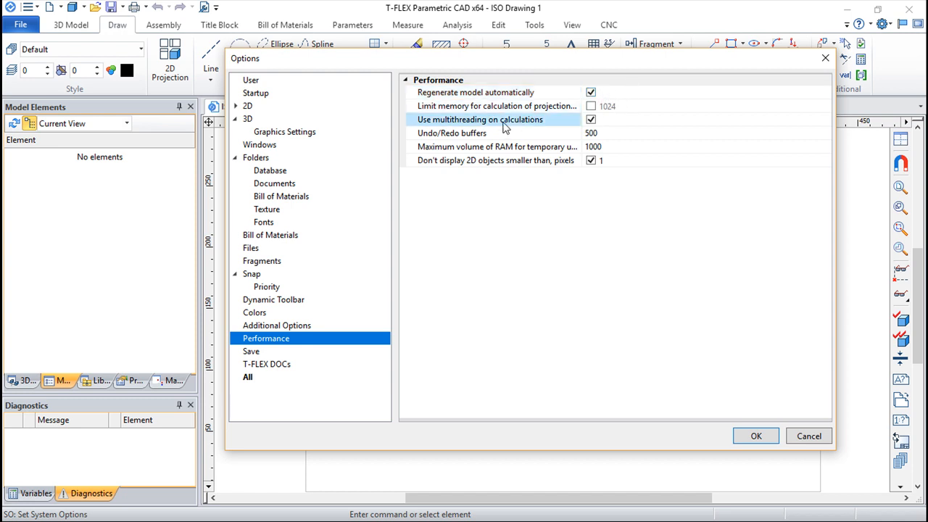
click(783, 161)
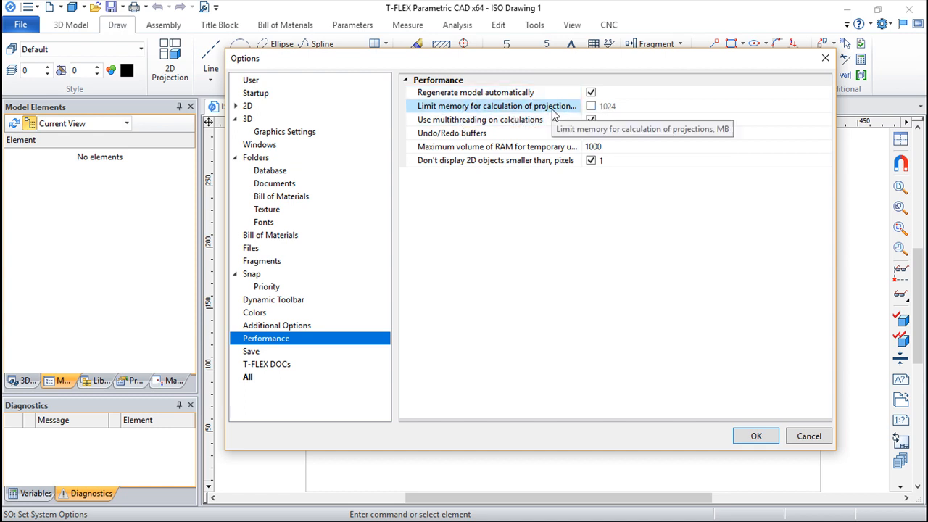
click(513, 107)
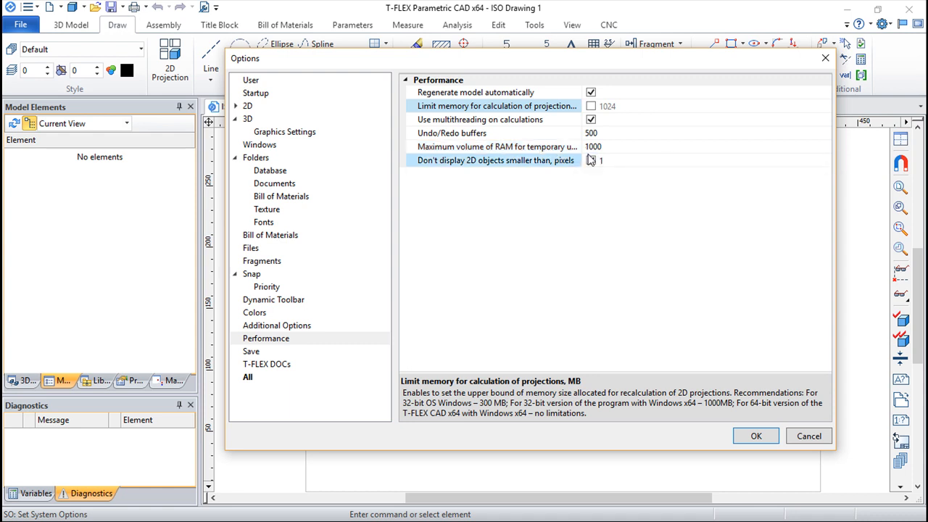
click(588, 155)
click(590, 160)
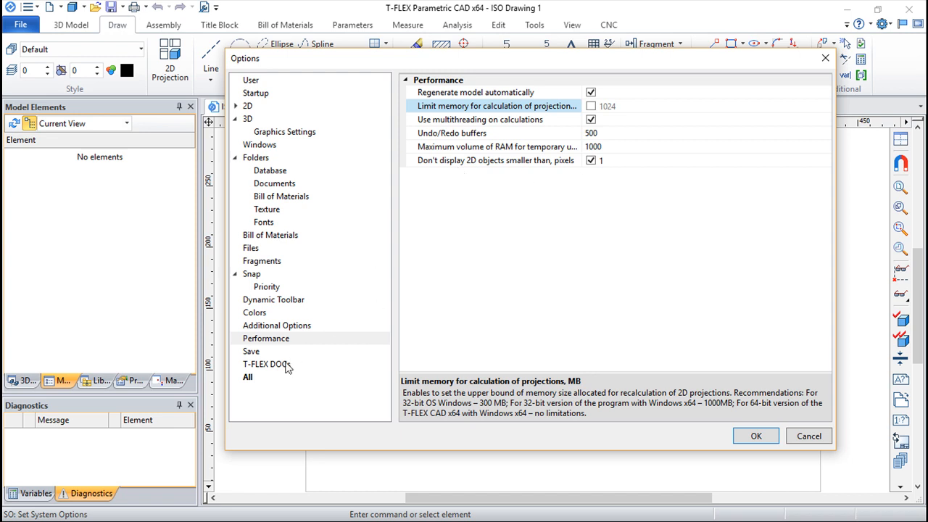
Examine the Save settings, switching Autosave on and off and viewing the available modes for creating backup copies
click(250, 351)
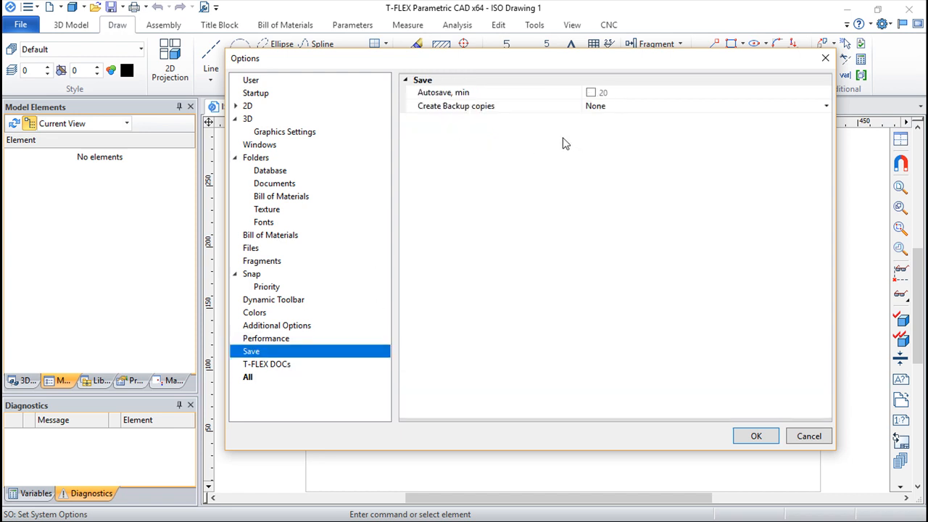
click(590, 93)
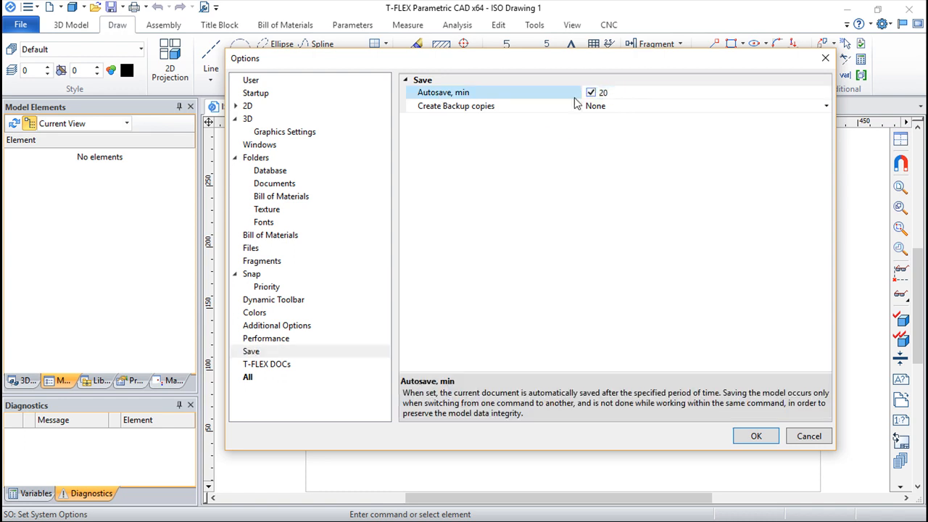
click(591, 93)
click(825, 107)
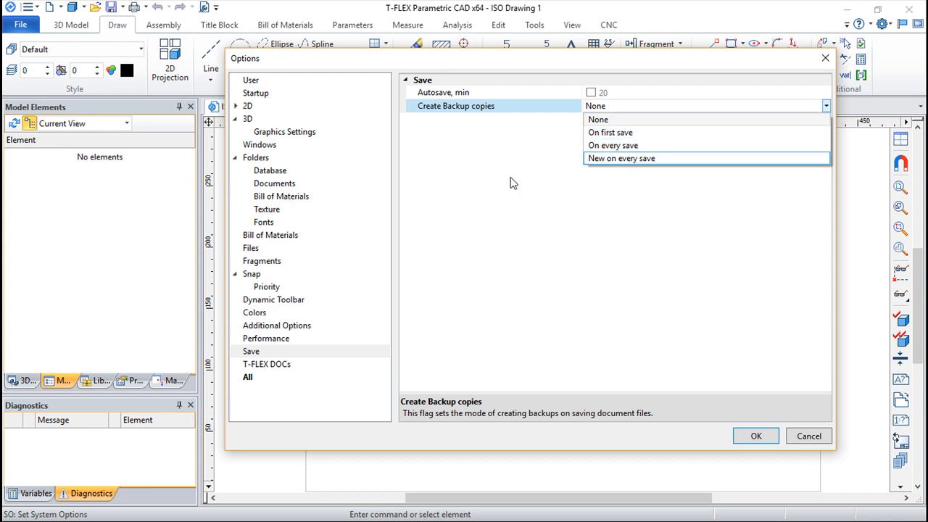
click(498, 231)
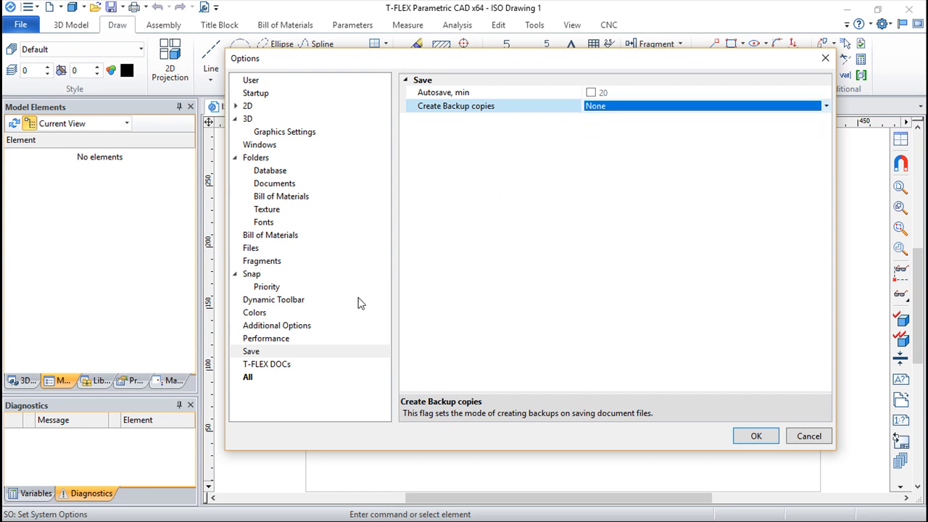
View the T-FLEX DOCs settings and the combined list of all options, and dismiss the options without saving changes
click(275, 366)
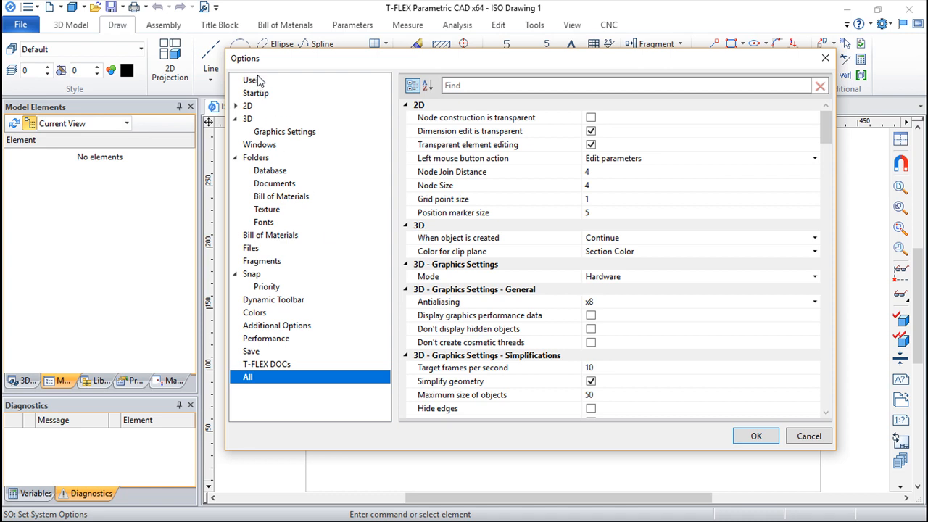
click(806, 436)
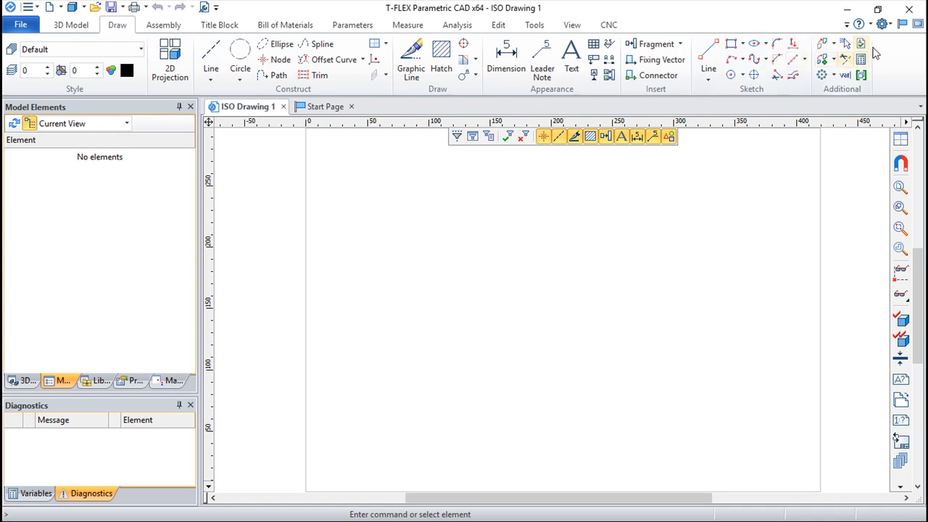
Examine the general Customize options, switching Ribbon Mode off and back on and viewing the menu animation choices
click(893, 25)
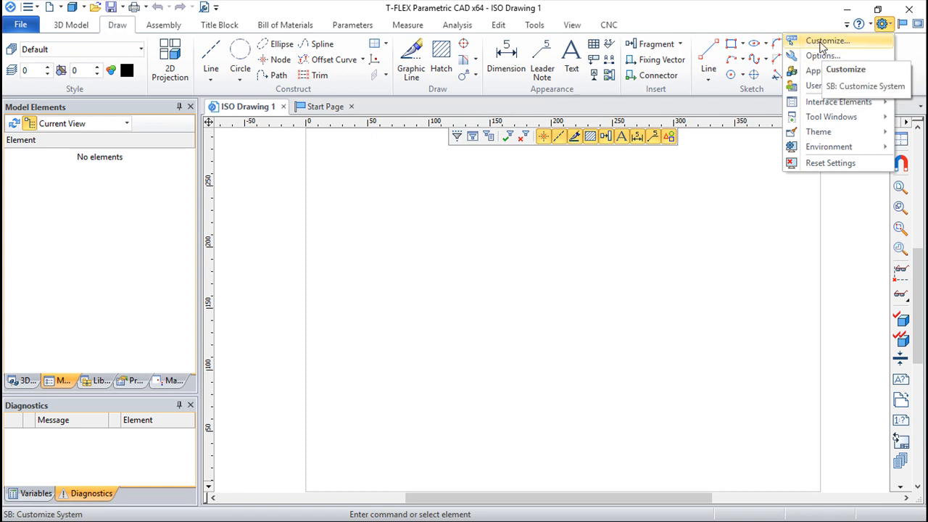
click(824, 42)
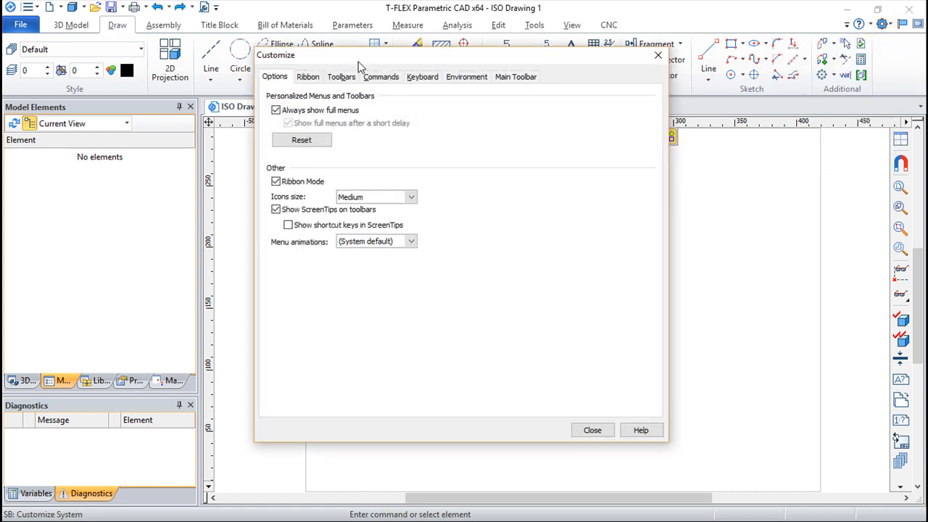
drag(356, 64, 413, 63)
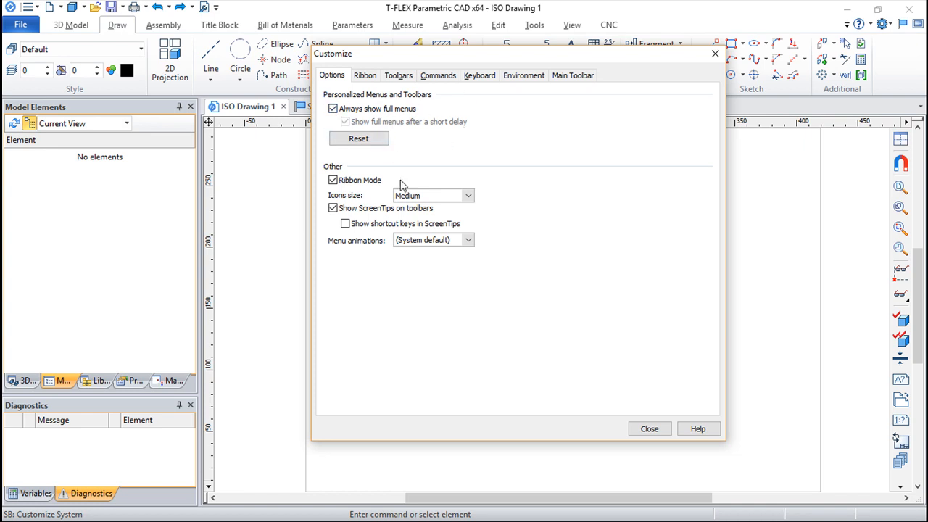
click(332, 180)
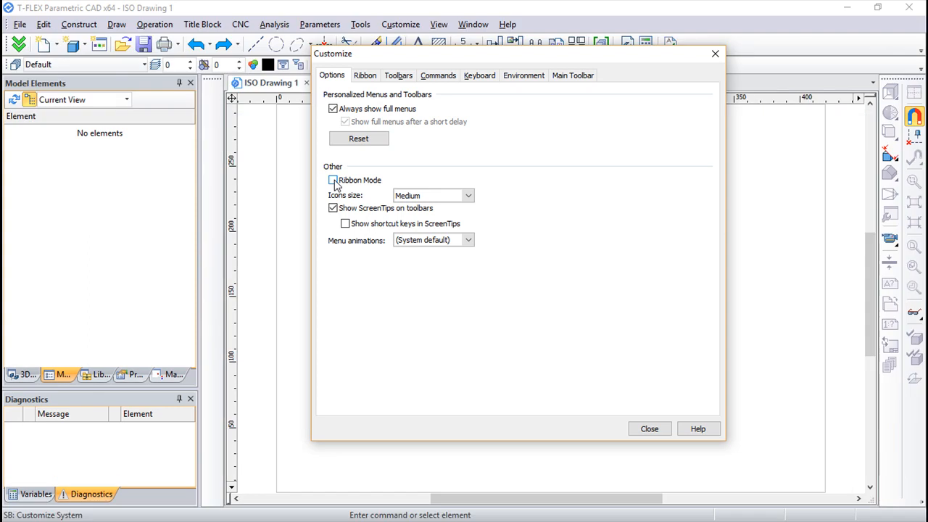
click(333, 180)
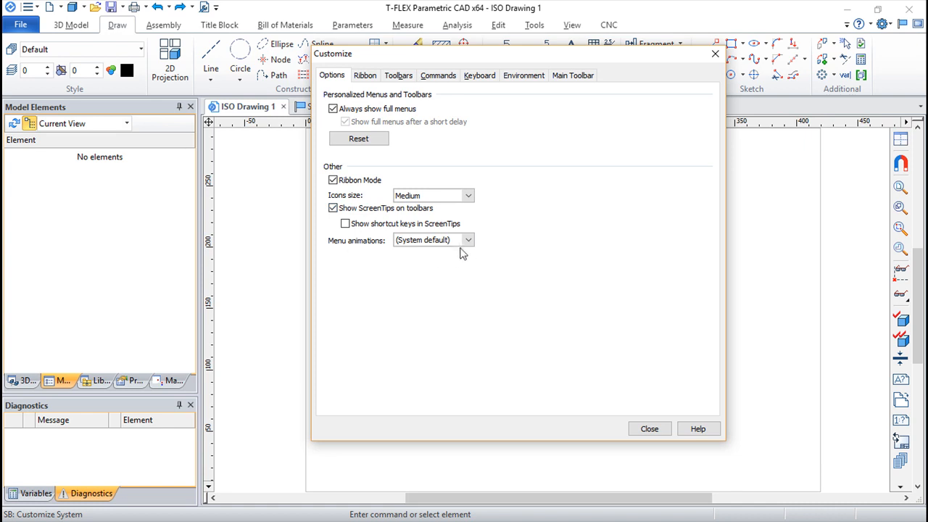
click(469, 240)
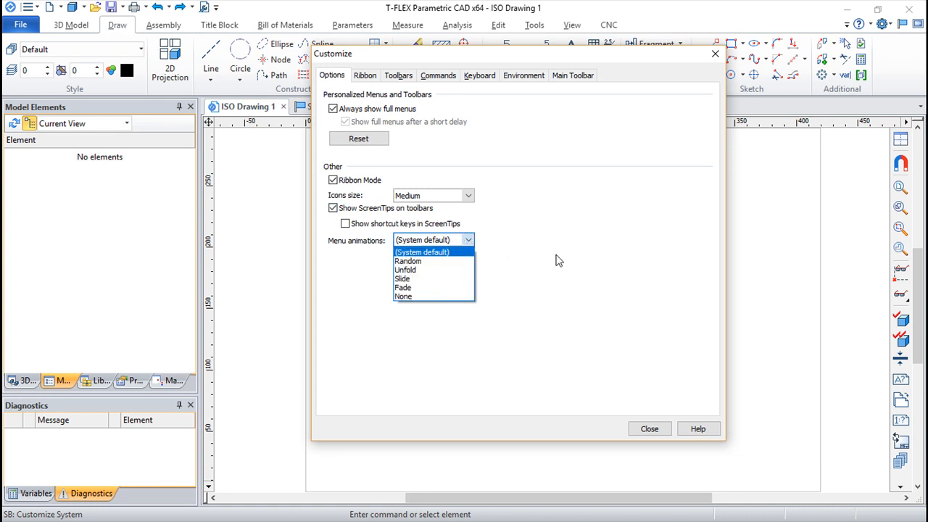
click(504, 266)
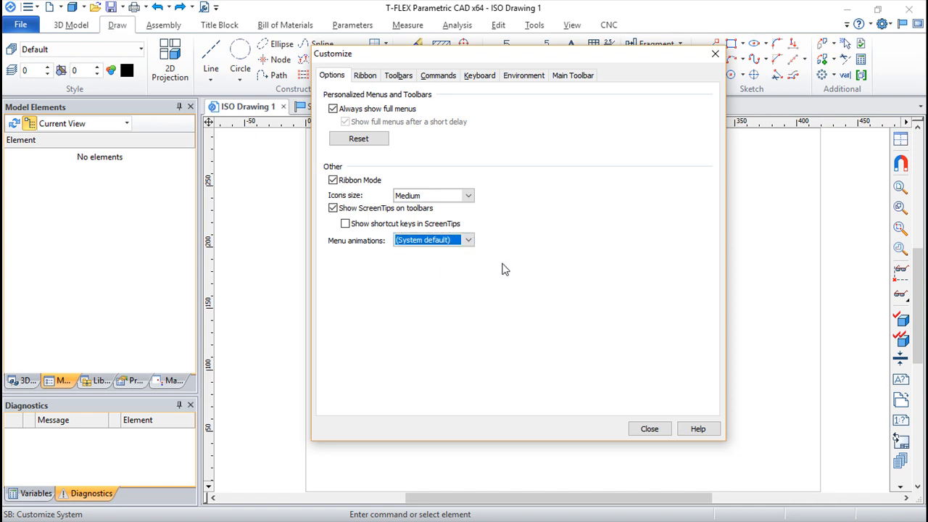
Examine the ribbon customization, browsing the File commands and listing the commands of the Construct category
click(365, 76)
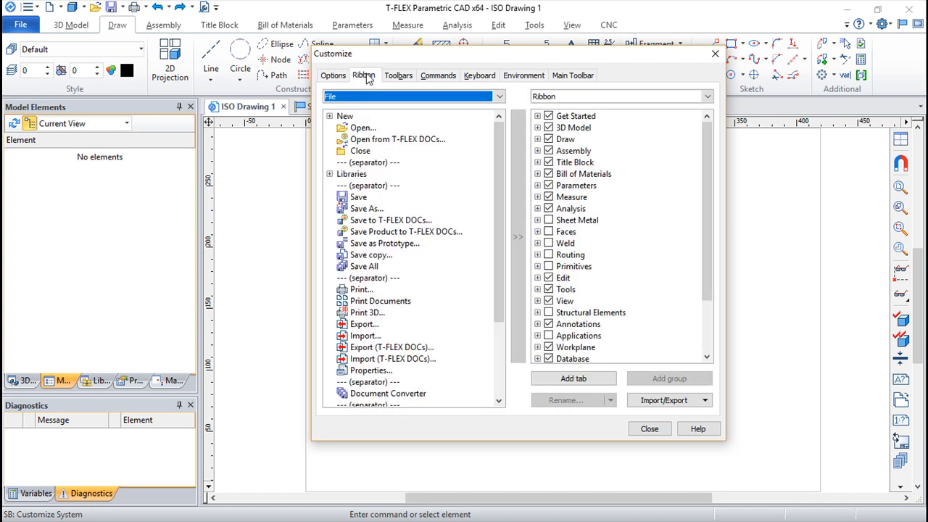
click(344, 118)
click(354, 126)
click(356, 137)
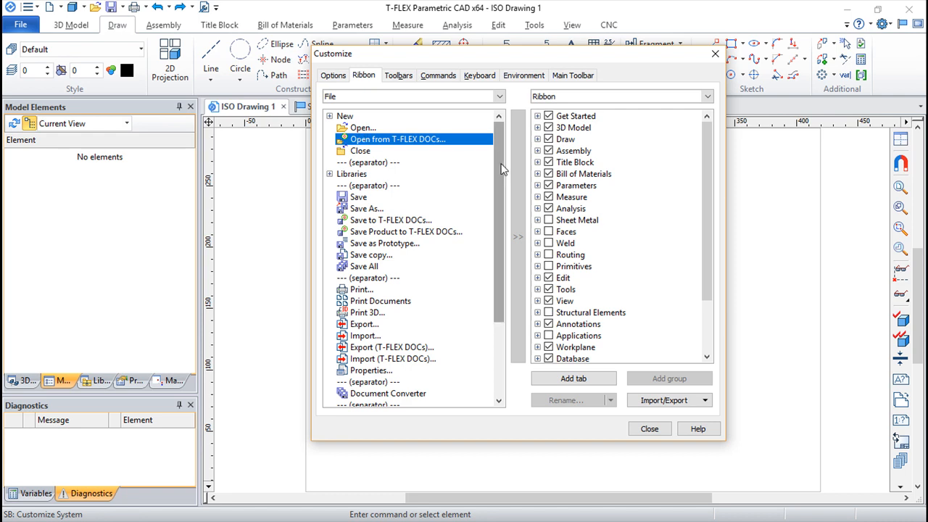
click(500, 97)
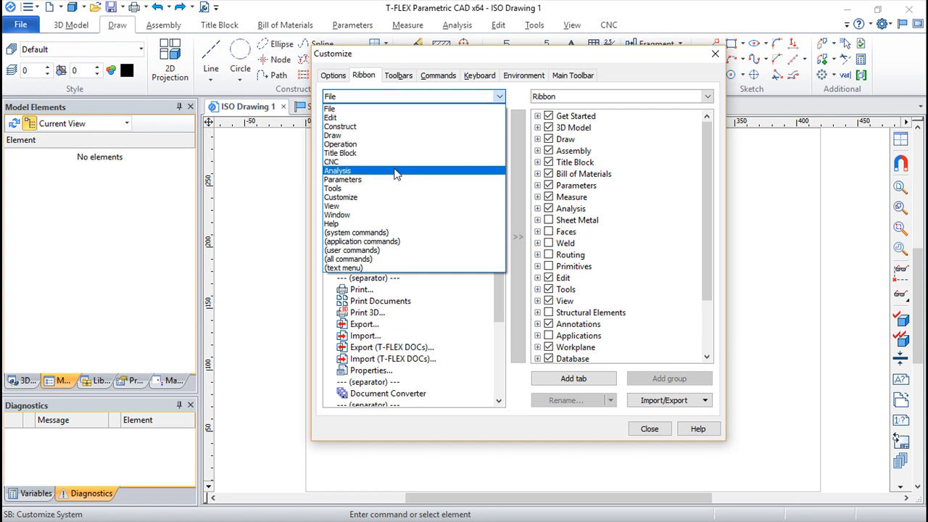
click(349, 128)
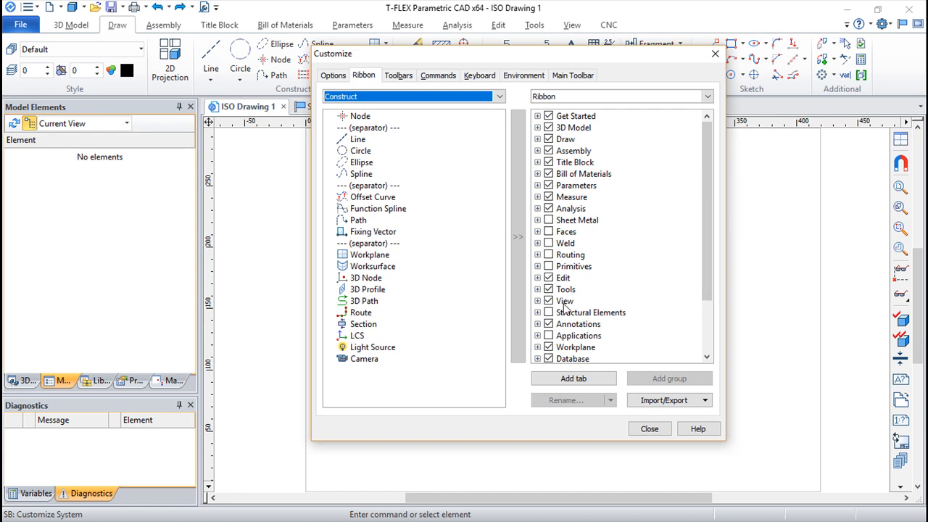
Show the Main Menu toolbar through the Customize settings and view its Analysis menu in the main window
click(397, 75)
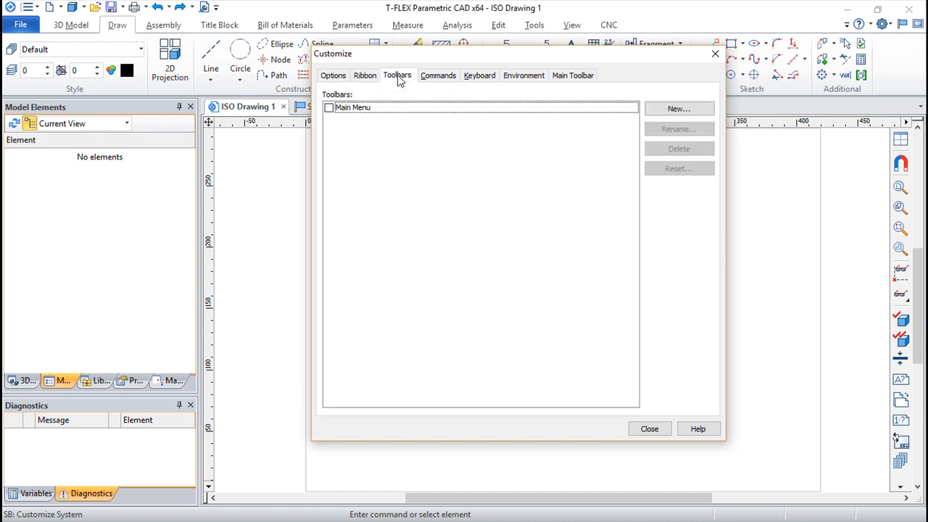
click(328, 108)
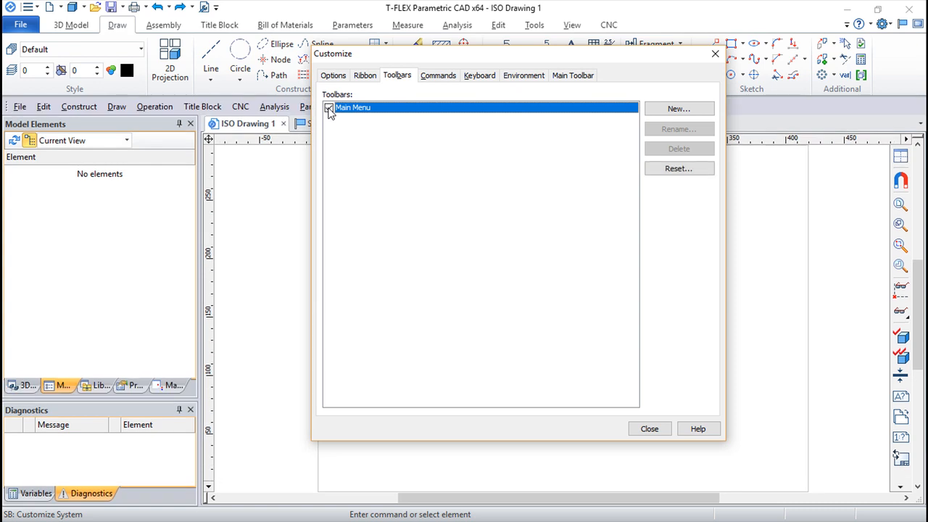
mouse_move(413, 56)
mouse_down()
mouse_move(460, 249)
mouse_move(433, 178)
mouse_move(417, 67)
mouse_up()
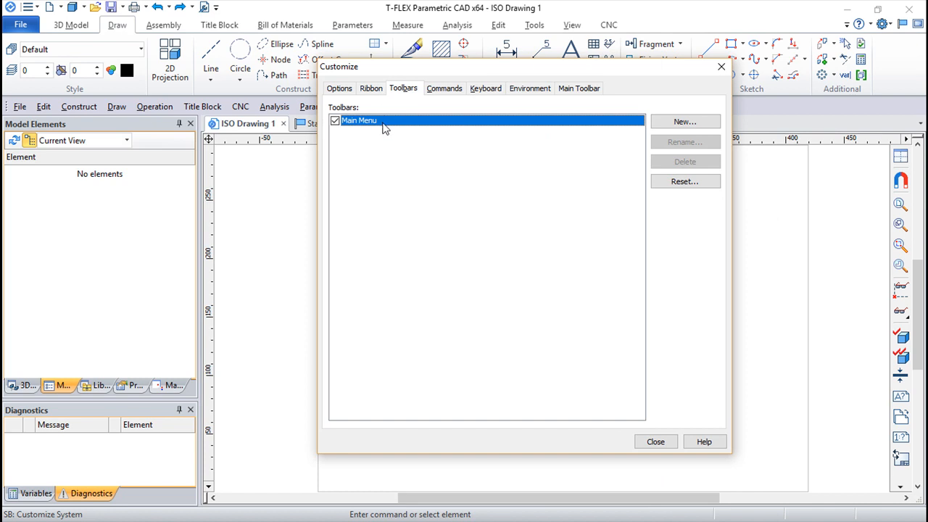
click(334, 122)
click(335, 122)
click(656, 443)
click(272, 107)
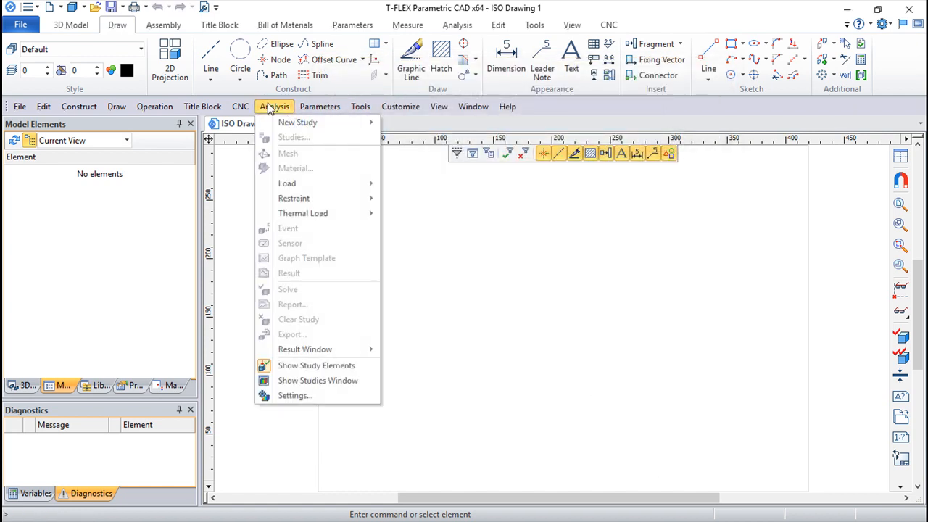
click(272, 106)
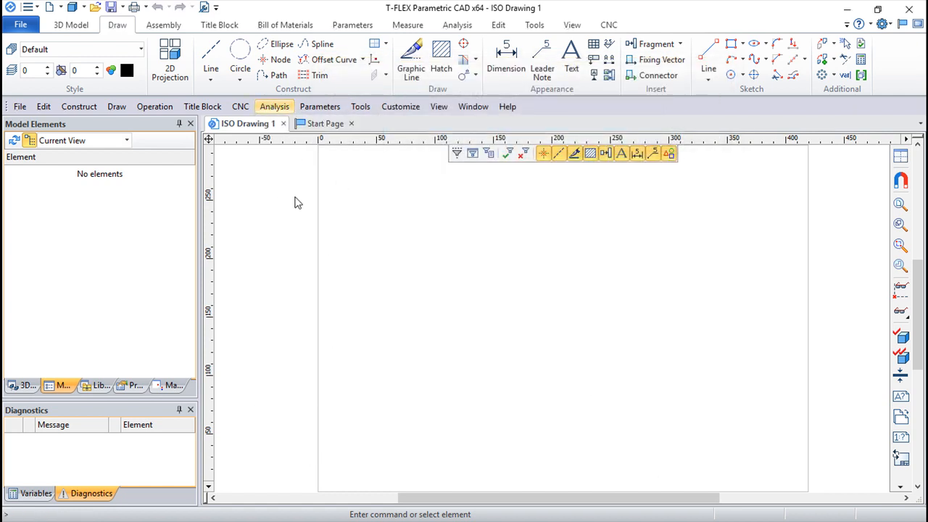
Reopen the Customize settings and hide the Main Menu toolbar
click(882, 24)
click(824, 40)
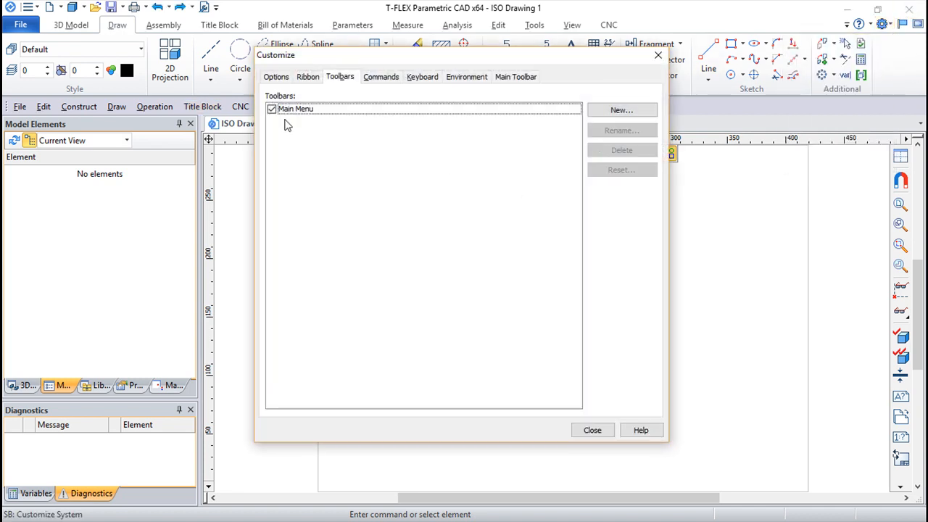
click(271, 109)
Create a custom toolbar under the default name and delete it after toggling its visibility
click(621, 110)
click(472, 270)
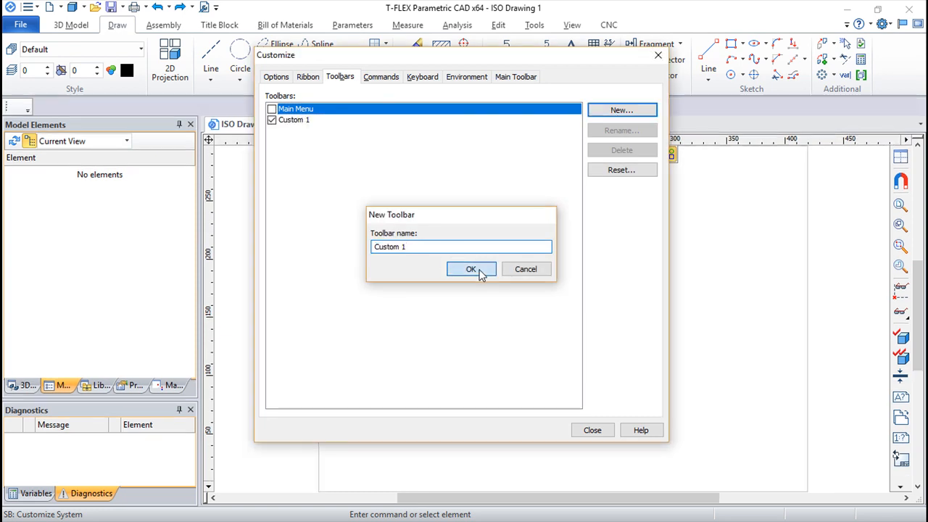
click(271, 120)
click(271, 121)
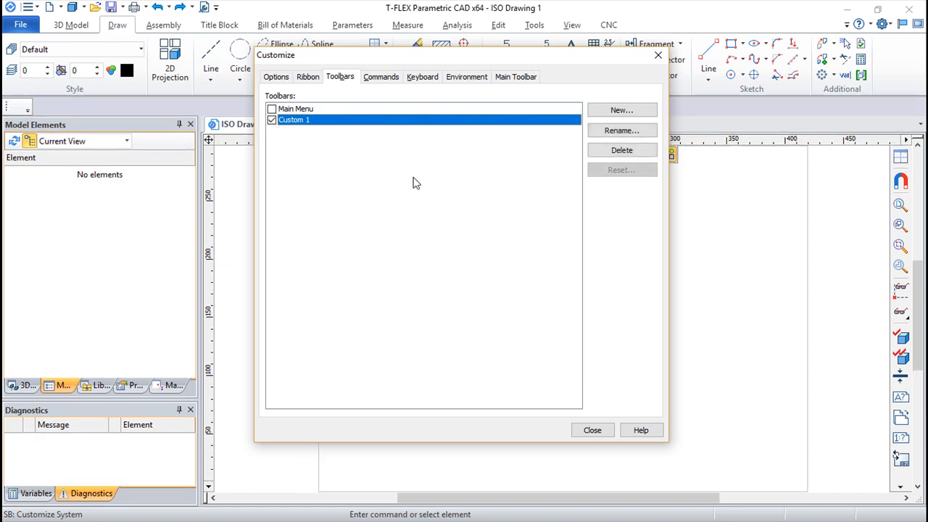
click(623, 152)
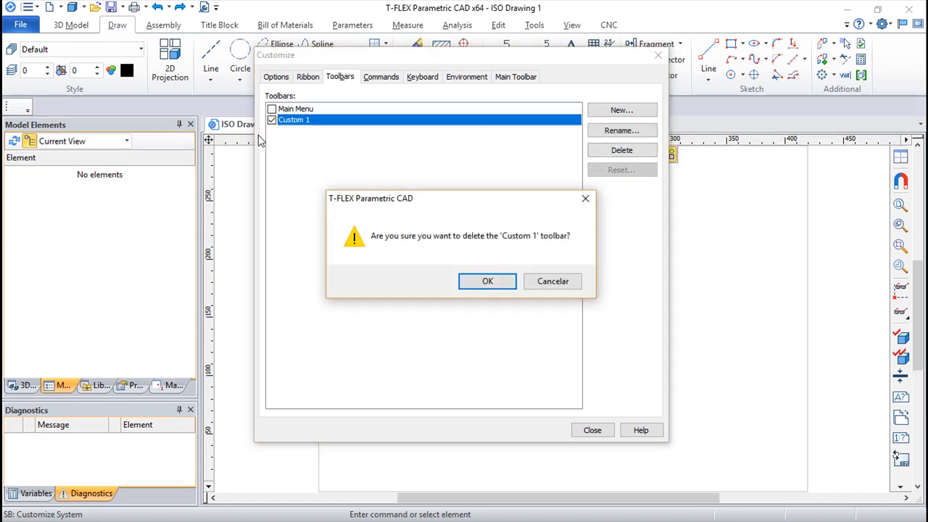
click(486, 282)
Examine the Commands customization, listing the Edit category and picking Redo as an example command to place on a toolbar
click(382, 79)
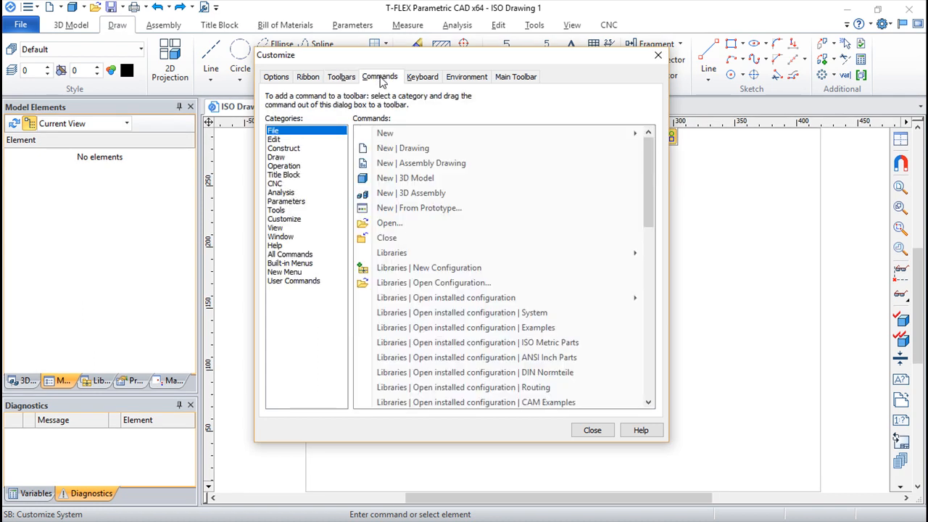
click(279, 141)
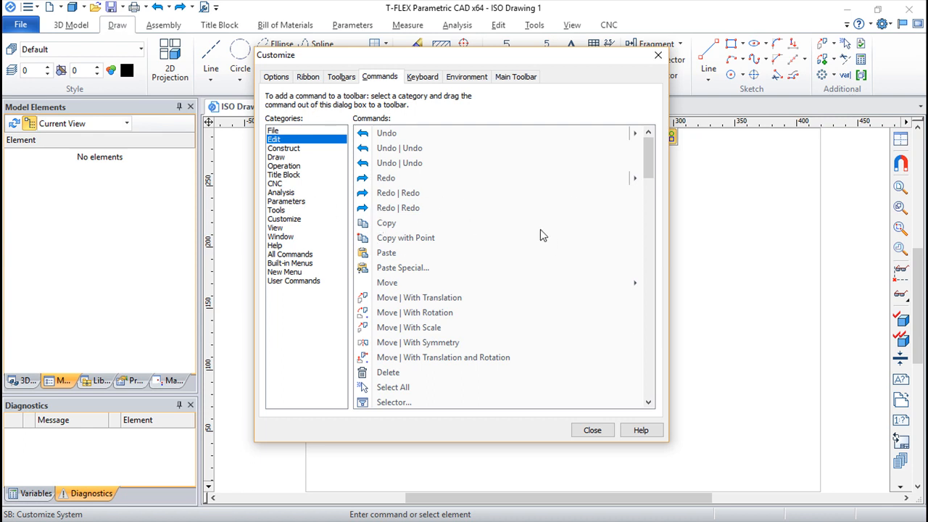
drag(390, 180, 442, 177)
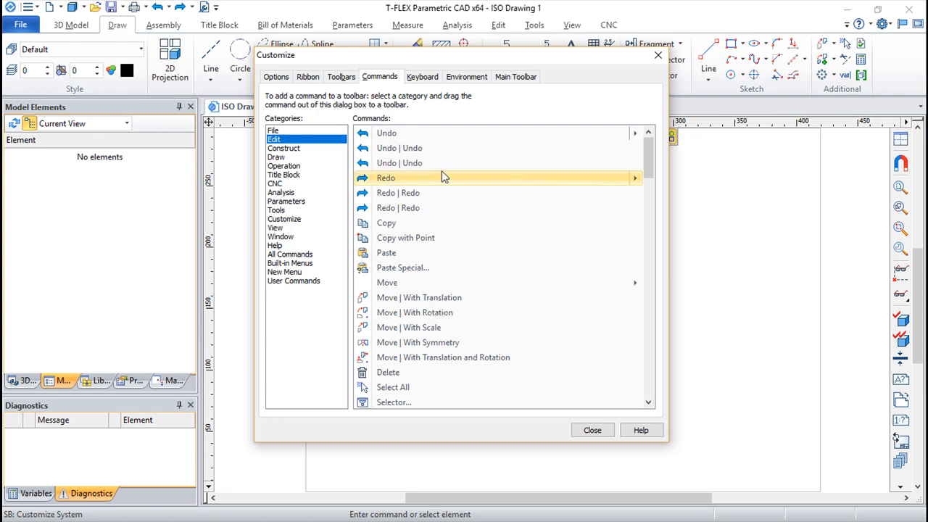
Examine the keyboard shortcut customization and show the key assignment of the New 3D Model command
click(423, 78)
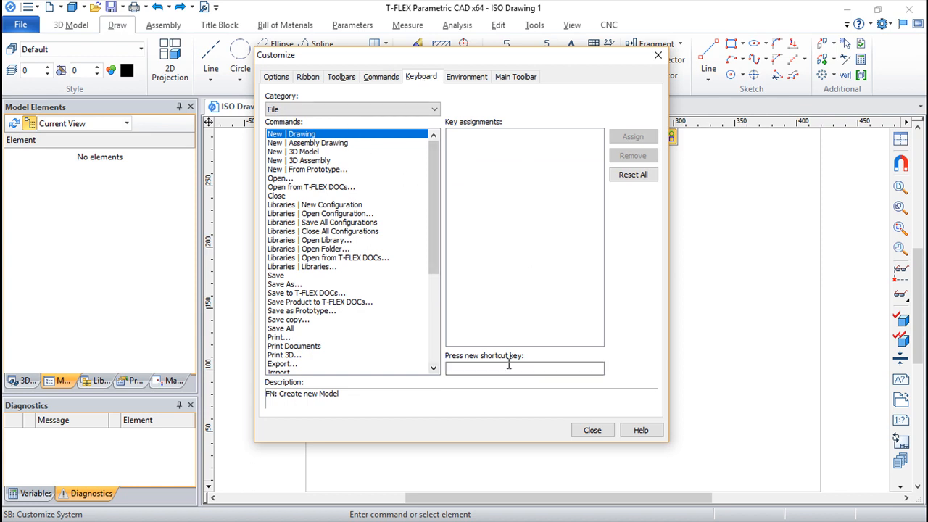
click(314, 153)
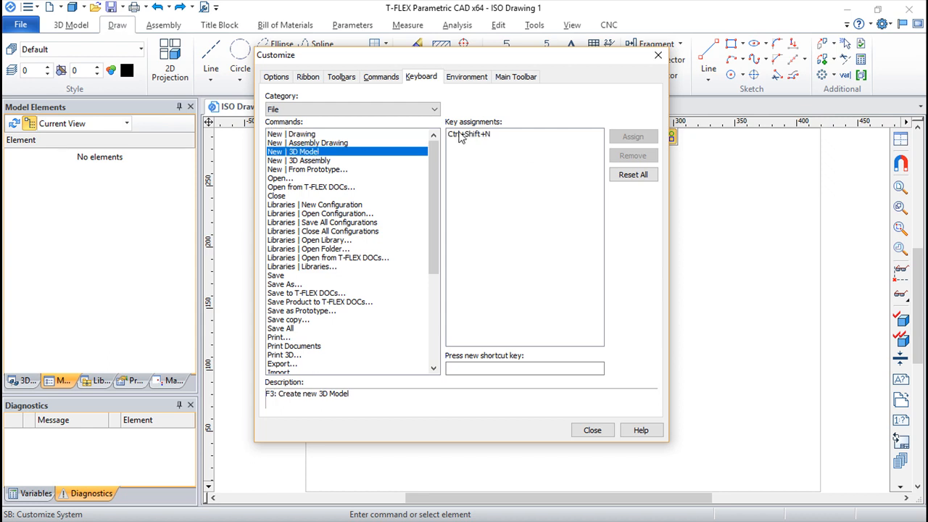
Check the key assignments of the New Assembly Drawing, New From Prototype and Libraries Open Configuration commands
click(309, 144)
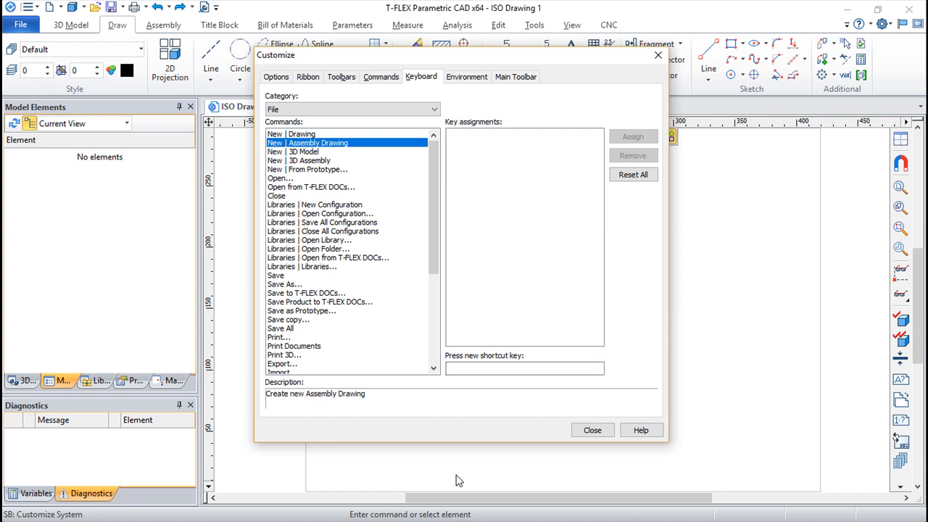
click(310, 170)
click(297, 215)
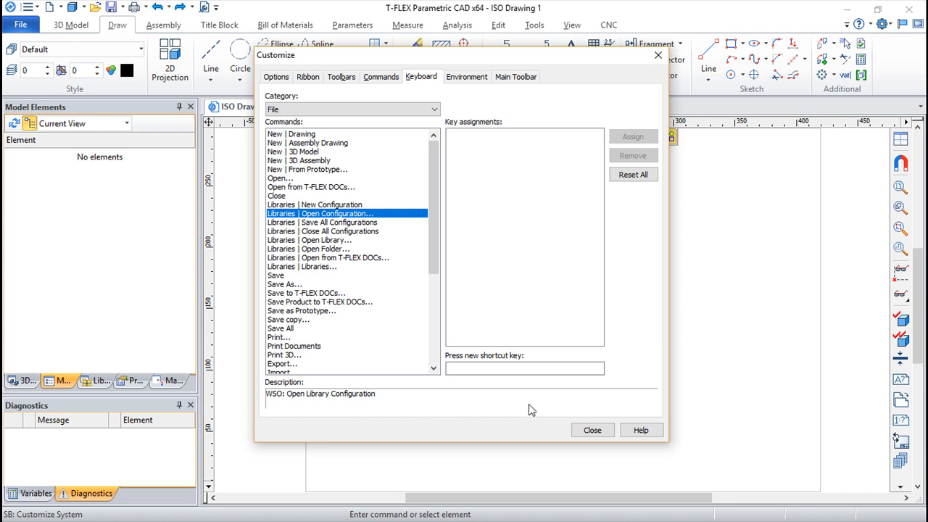
Create a new environment under the default name in the Environment customization and delete it again
click(465, 76)
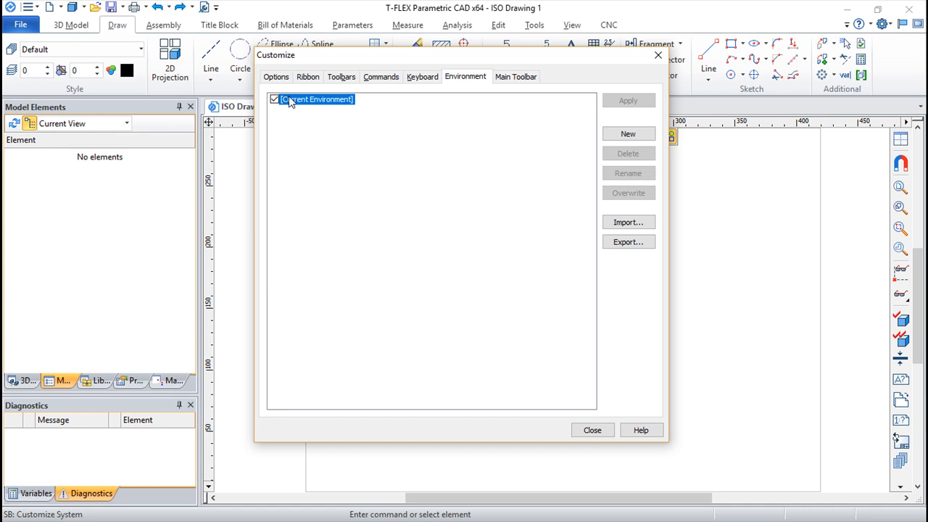
click(628, 133)
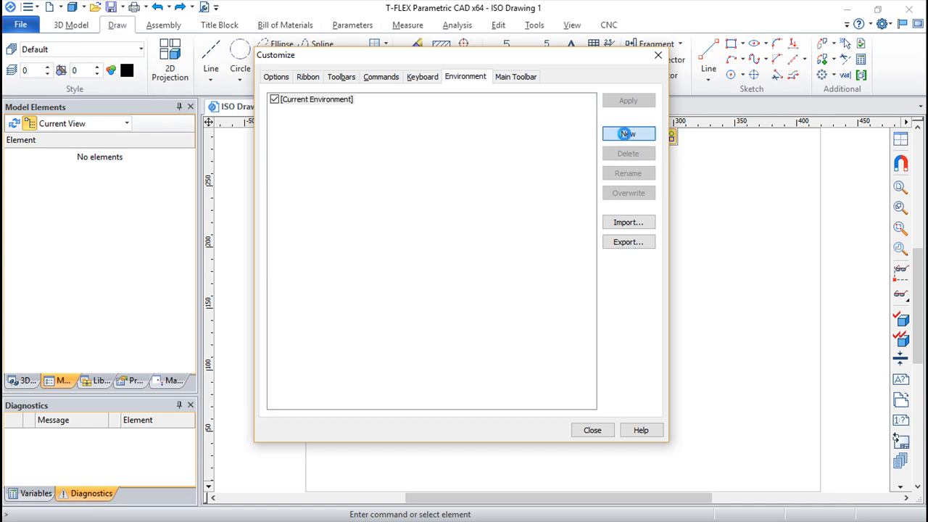
key(Return)
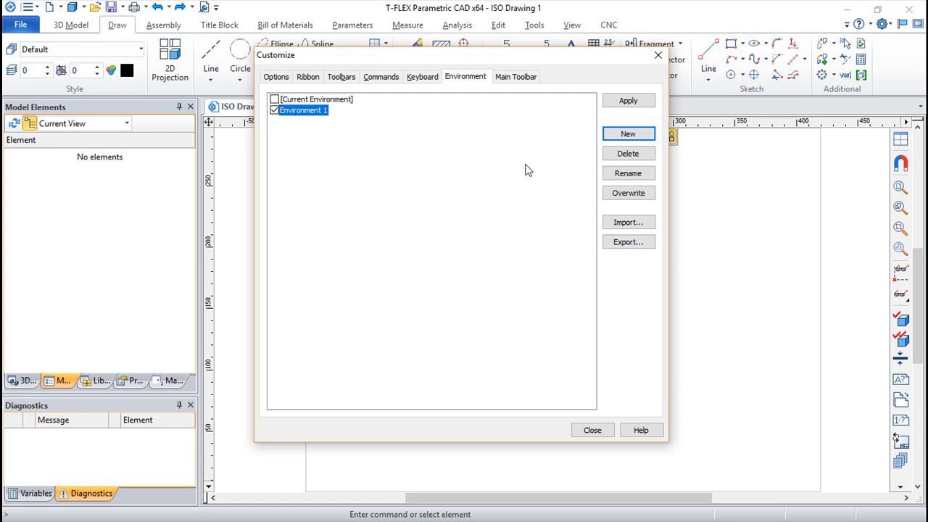
click(624, 153)
click(454, 284)
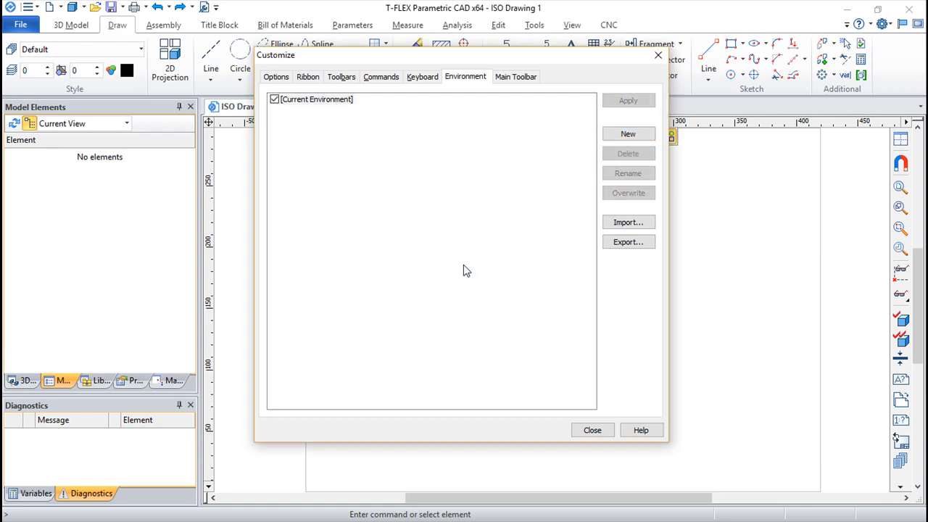
Examine the Main Toolbar customization with its list of modes and close the Customize settings
click(516, 79)
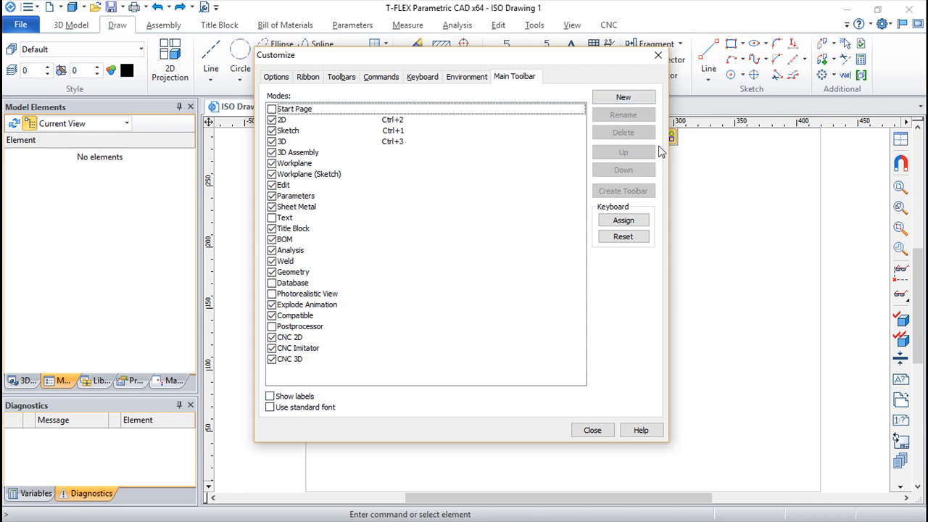
click(592, 431)
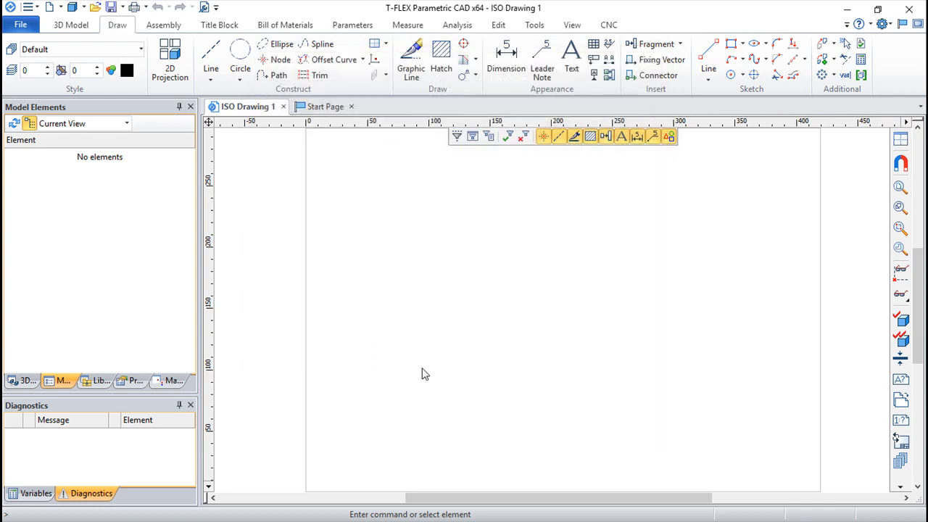